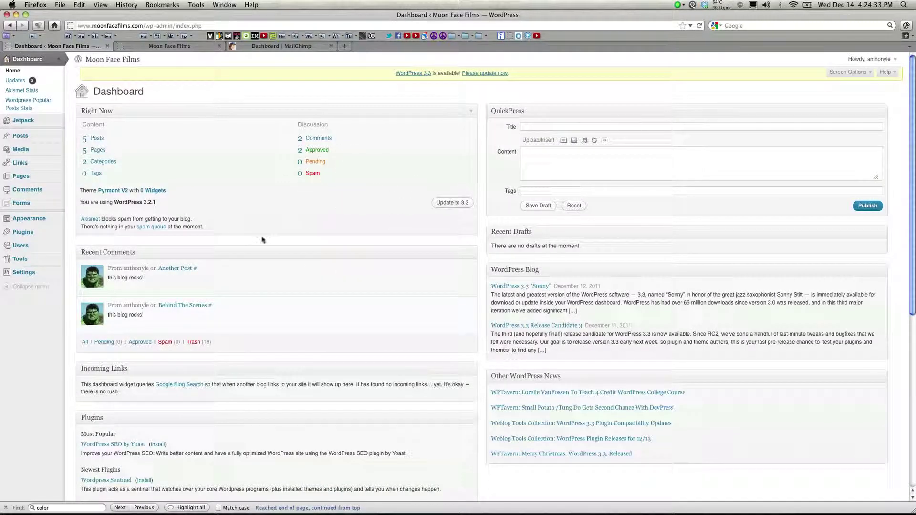
Open Forms > Add-Ons and scroll down to the MailChimp Add-On card.
{"action": "left_click", "coordinate": [22, 203]}
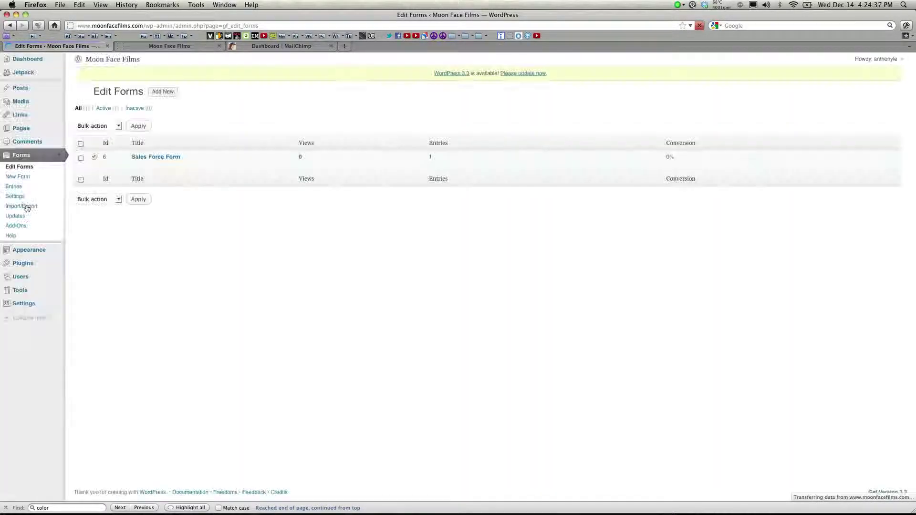
{"action": "left_click", "coordinate": [23, 226]}
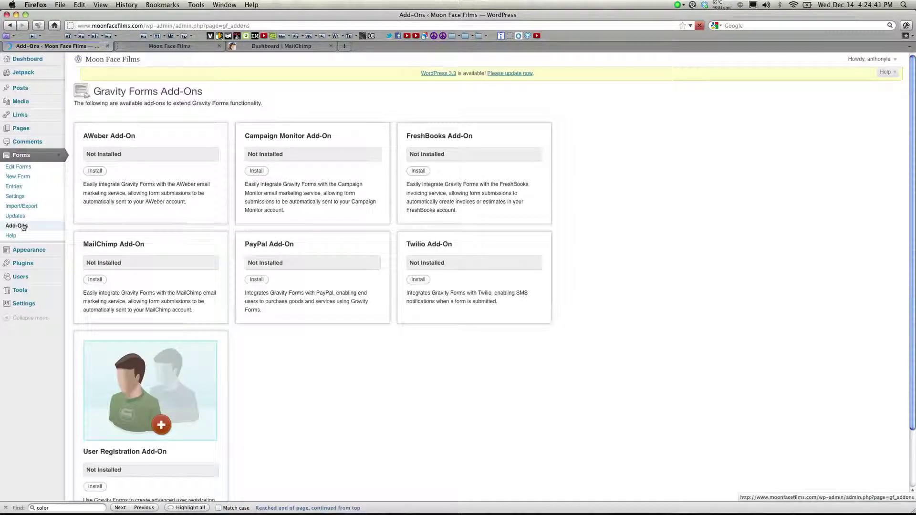
{"action": "scroll", "coordinate": [231, 252], "scroll_direction": "down", "scroll_amount": 6}
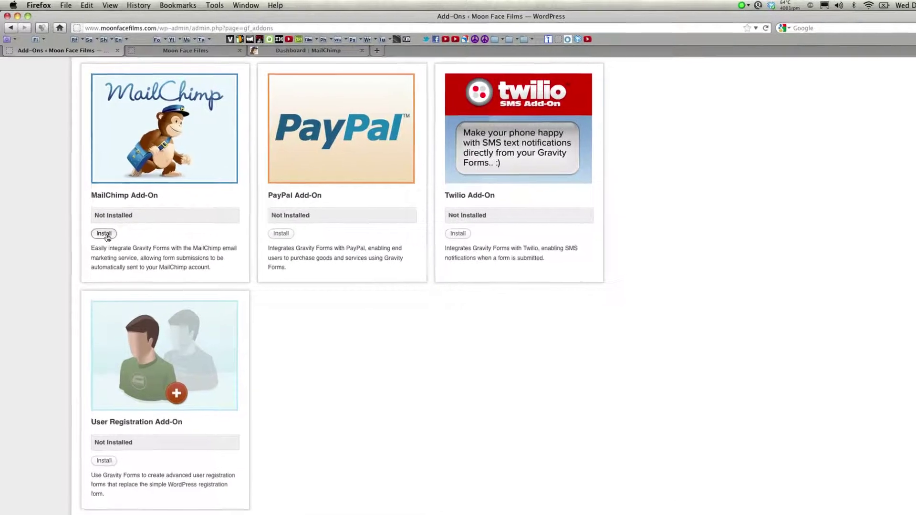
Install and activate the MailChimp Add-On, then open Forms > MailChimp > MailChimp Settings.
{"action": "left_click", "coordinate": [105, 234]}
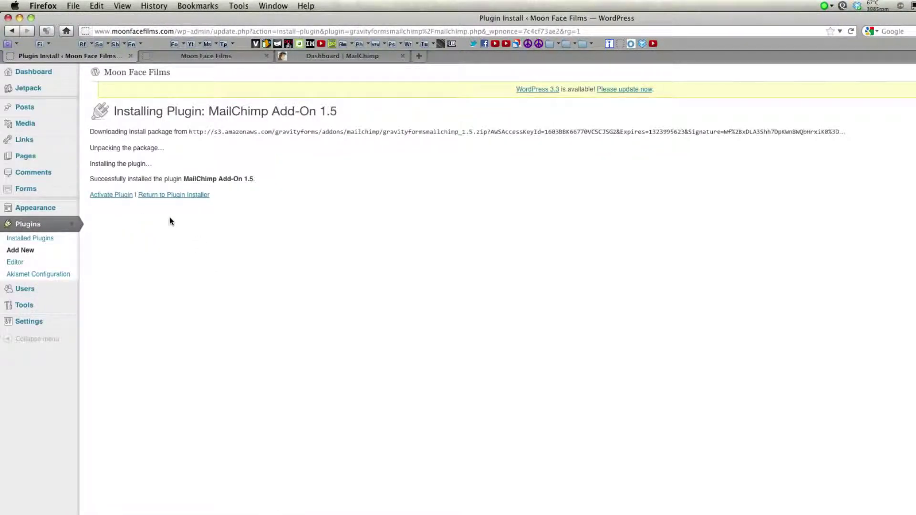
{"action": "left_click", "coordinate": [117, 196]}
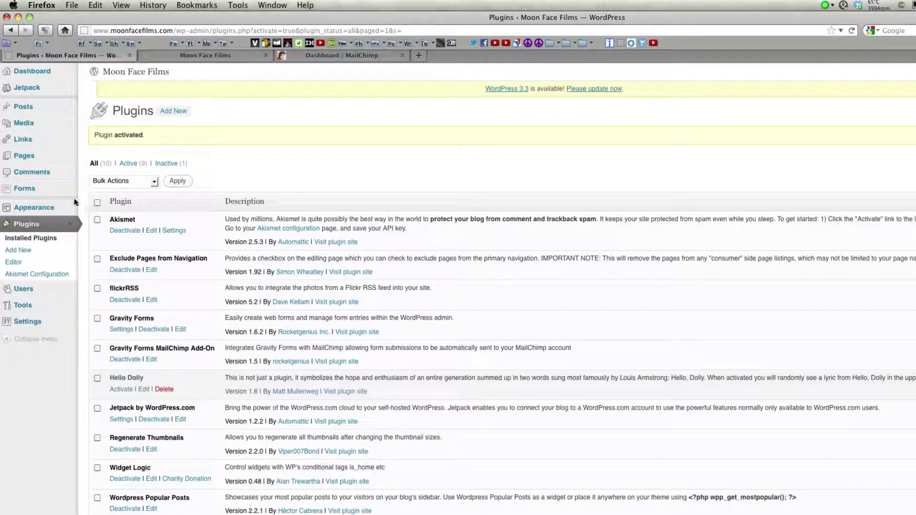
{"action": "left_click", "coordinate": [38, 192]}
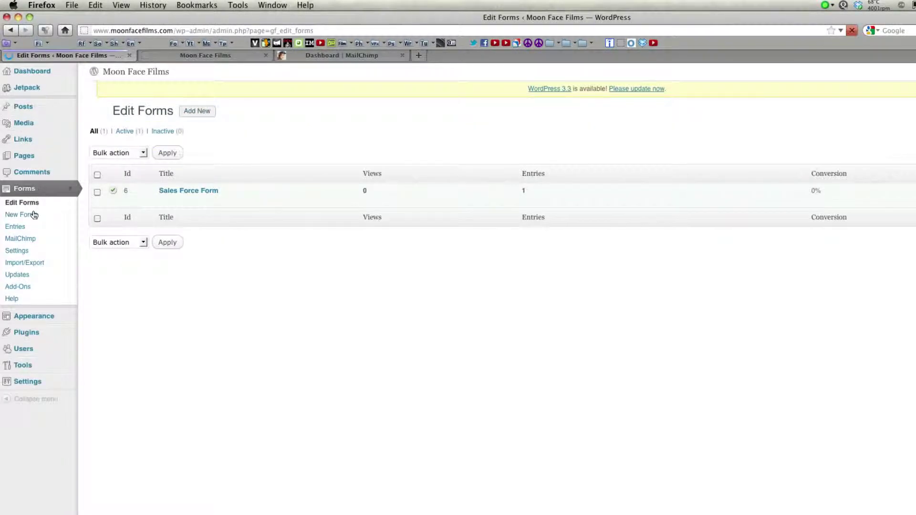
{"action": "left_click", "coordinate": [32, 239]}
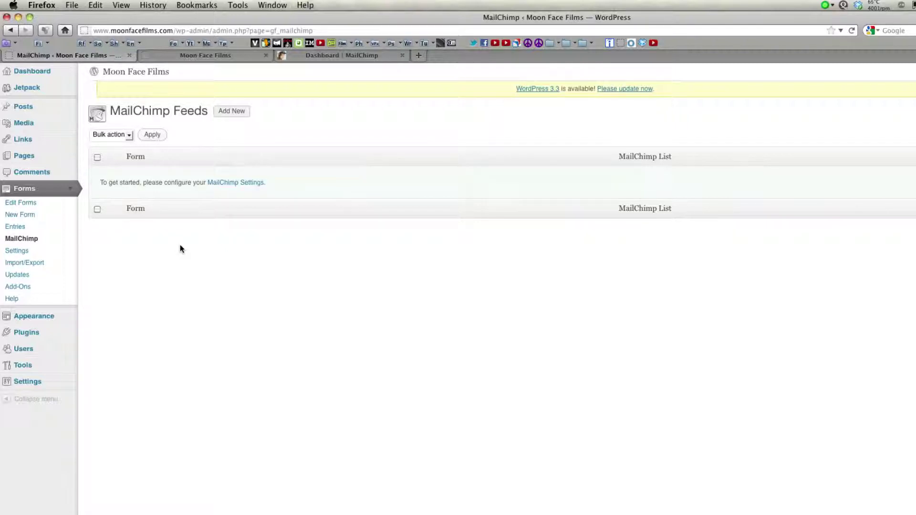
{"action": "left_click", "coordinate": [223, 188]}
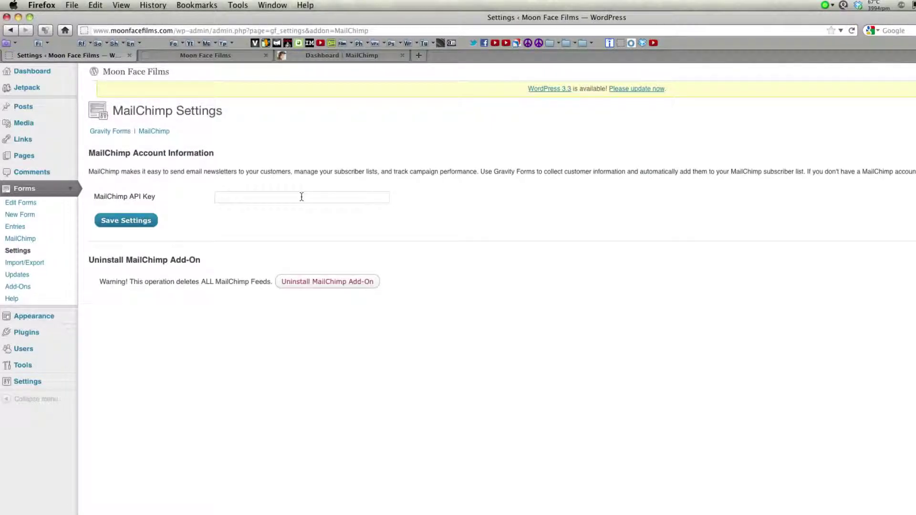
Copy the existing API key from MailChimp's Account > API Keys & Authorized Apps page.
{"action": "left_click", "coordinate": [337, 57]}
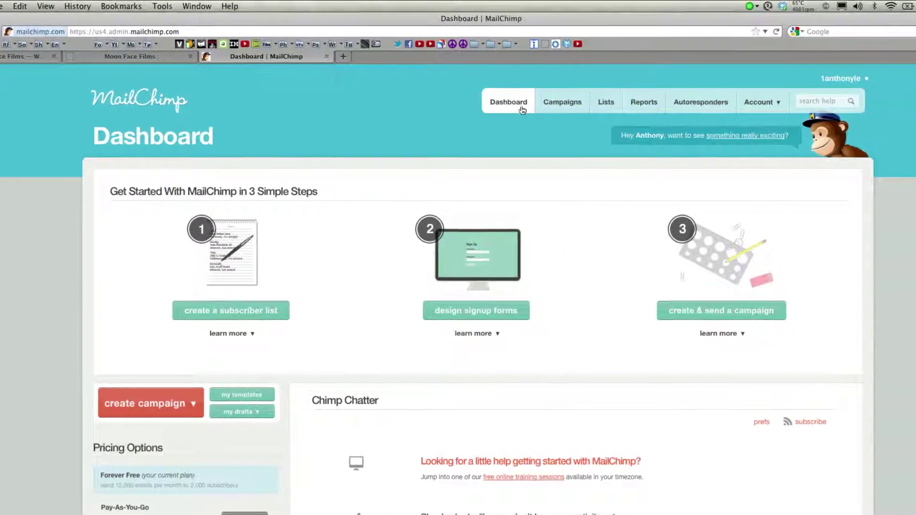
{"action": "left_click", "coordinate": [763, 110]}
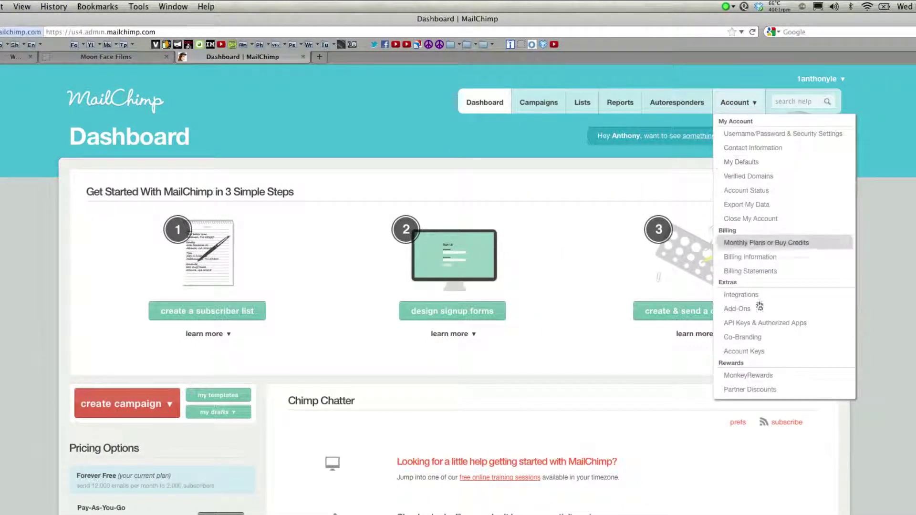
{"action": "left_click", "coordinate": [759, 324]}
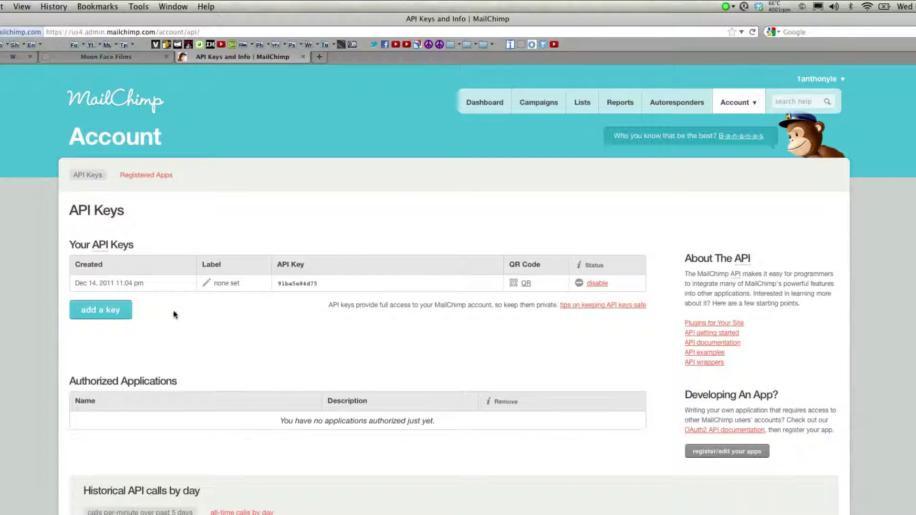
{"action": "double_click", "coordinate": [309, 284]}
{"action": "right_click", "coordinate": [311, 286]}
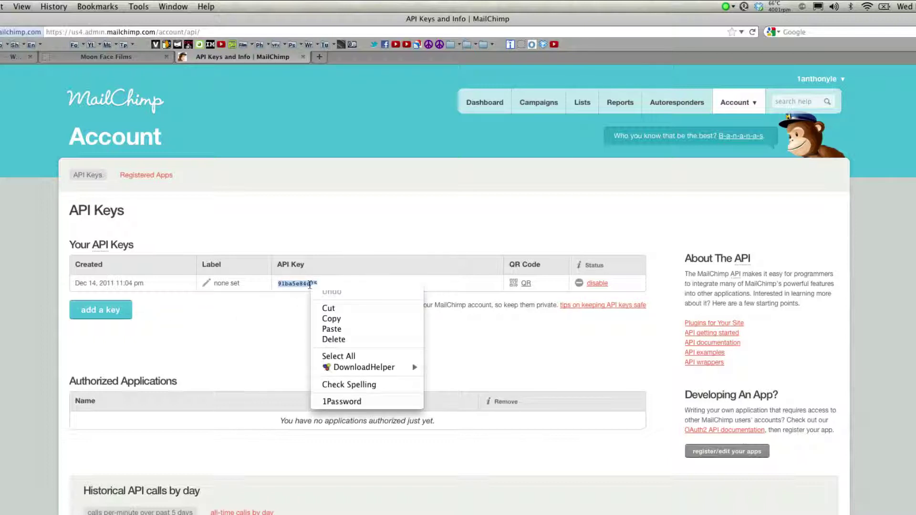
{"action": "left_click", "coordinate": [329, 319]}
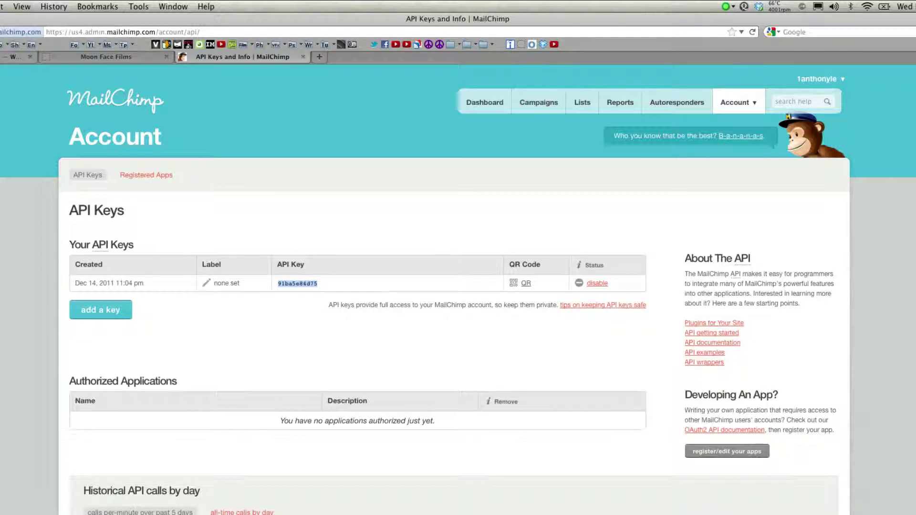
Paste the copied key into the MailChimp API Key field in WordPress.
{"action": "key", "text": "ctrl+shift+Tab"}
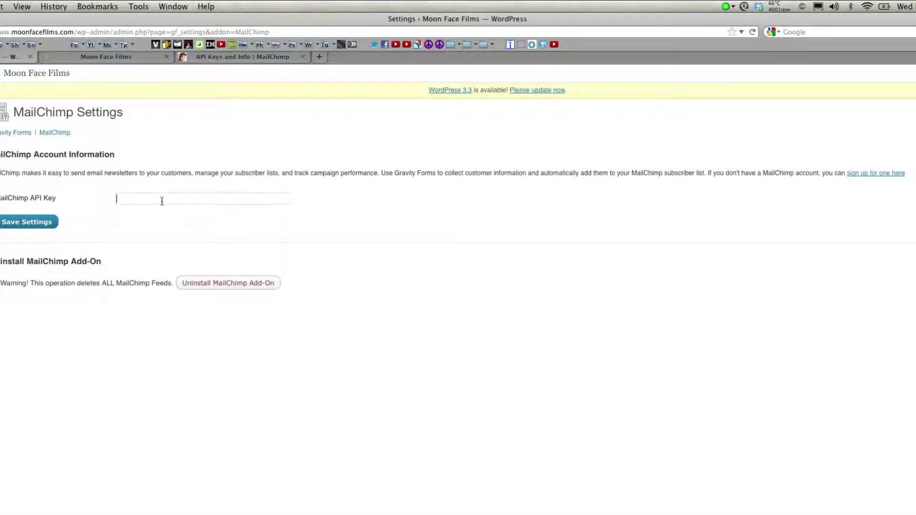
{"action": "right_click", "coordinate": [162, 201]}
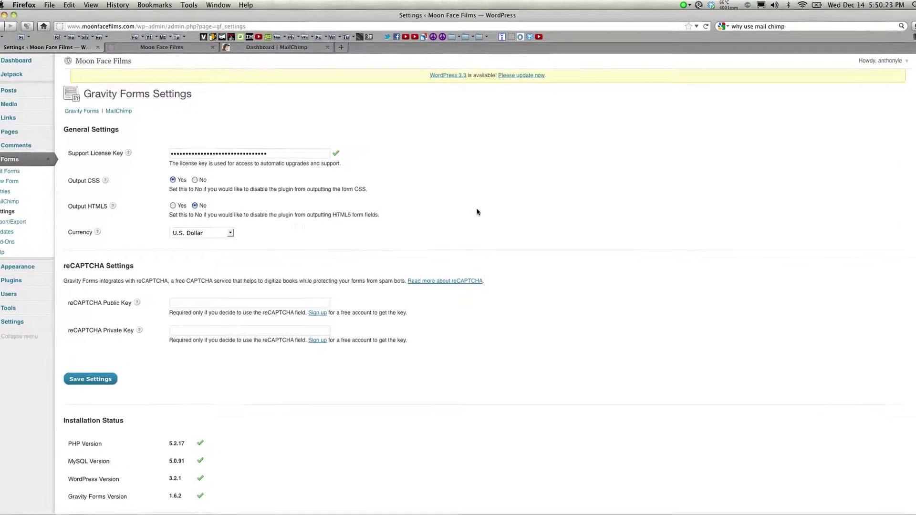
Start a new MailChimp list named 'Moon Face Films Newsletter'.
{"action": "left_click", "coordinate": [267, 60]}
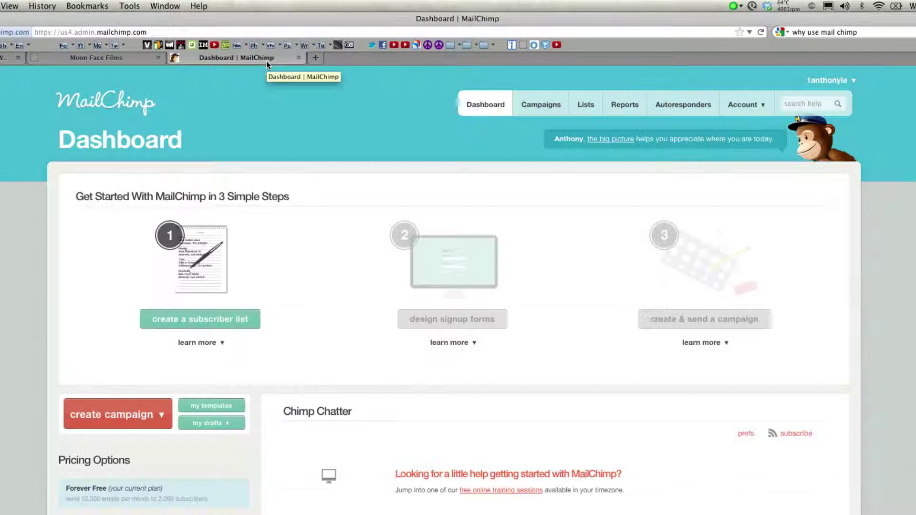
{"action": "left_click", "coordinate": [589, 107]}
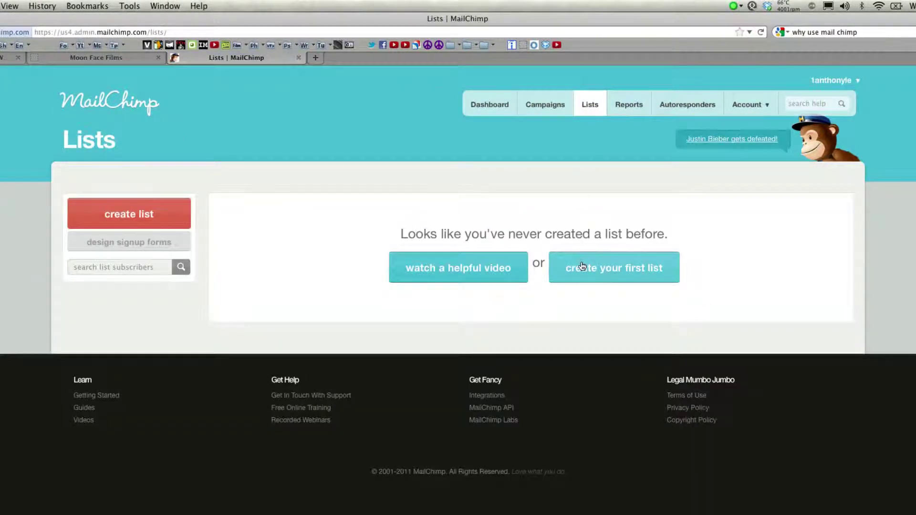
{"action": "left_click", "coordinate": [583, 265]}
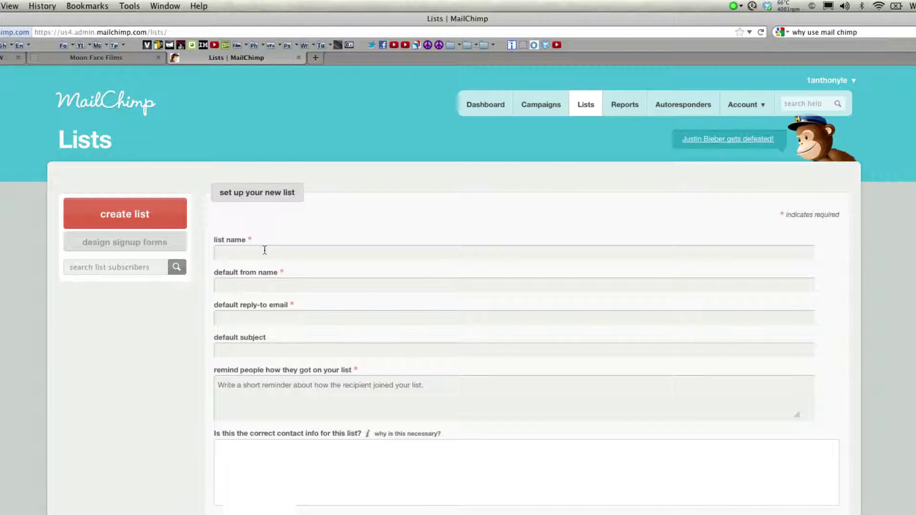
{"action": "left_click", "coordinate": [265, 250]}
{"action": "type", "text": "Mo"}
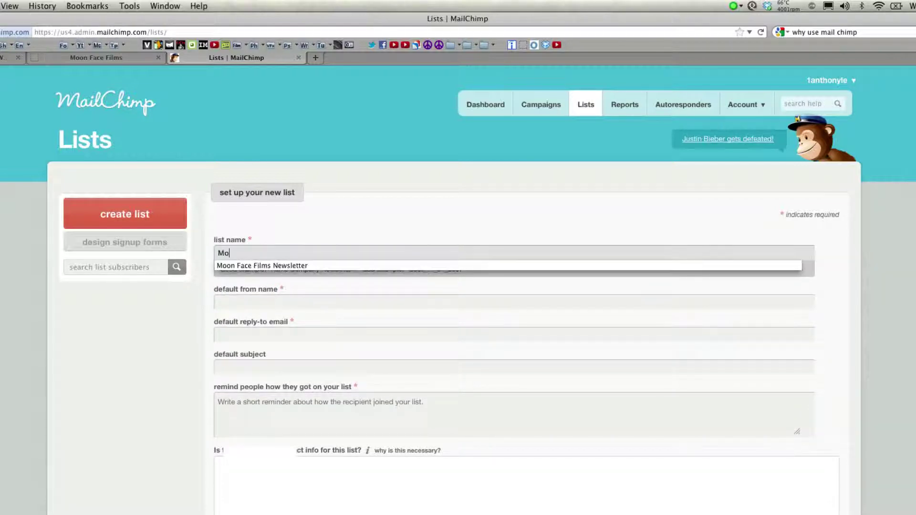
{"action": "type", "text": "on"}
{"action": "key", "text": "Down"}
{"action": "key", "text": "Return"}
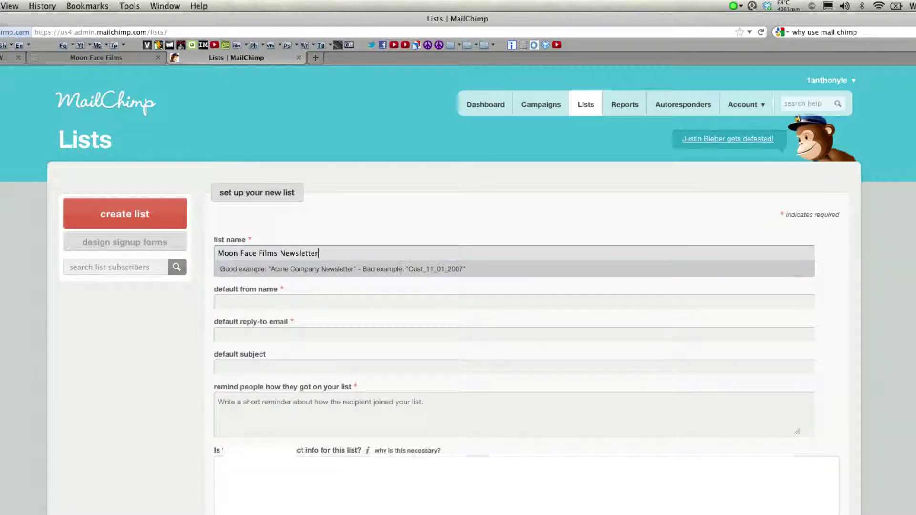
Set the list's from name to 'Moon Face Films' and fill in the company reply-to e-mail.
{"action": "left_click", "coordinate": [287, 302]}
{"action": "type", "text": "Moon"}
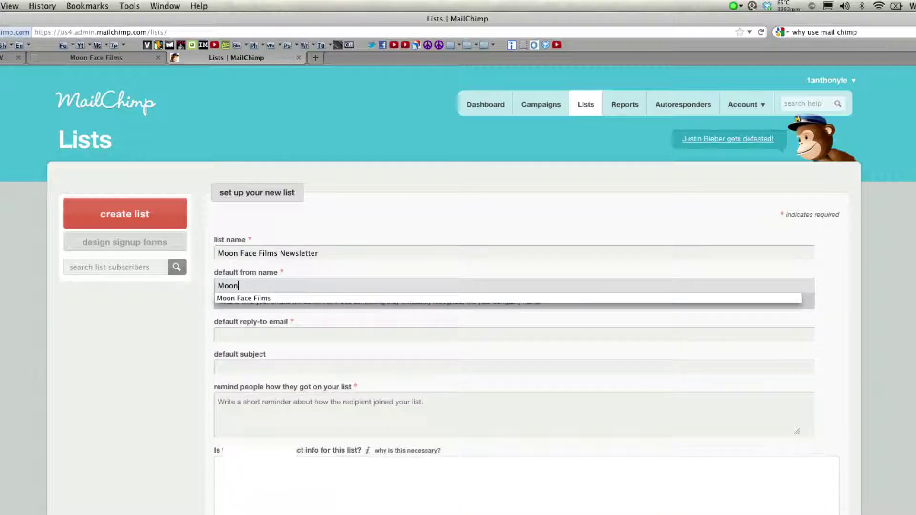
{"action": "key", "text": "Down"}
{"action": "key", "text": "Return"}
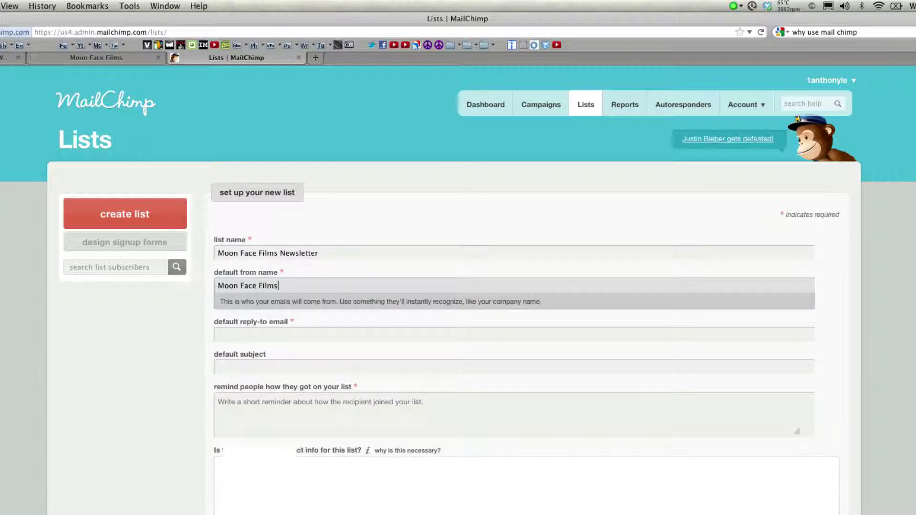
{"action": "key", "text": "Tab"}
{"action": "type", "text": "info"}
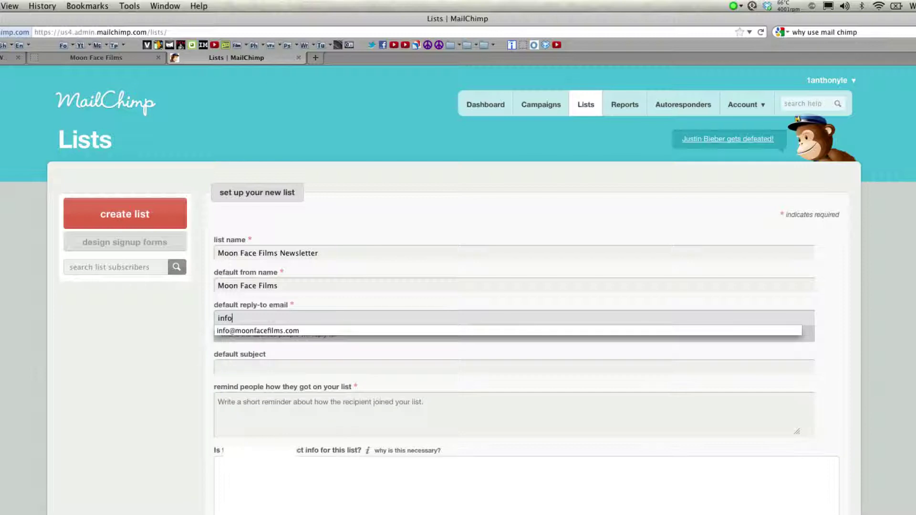
{"action": "key", "text": "Down"}
{"action": "key", "text": "Return"}
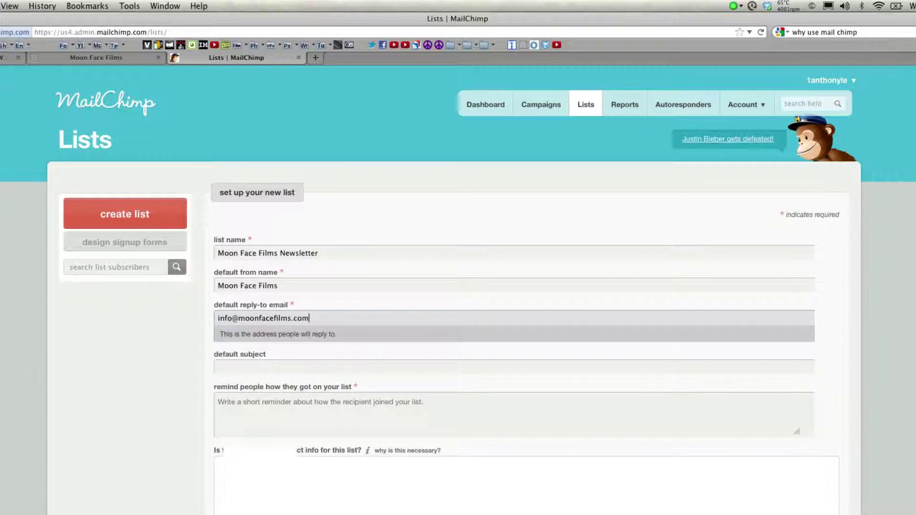
{"action": "key", "text": "Tab"}
Set default subject 'Moon Face Films Newsletter' and reminder 'You subscribed on our contact form', then finish.
{"action": "type", "text": "Mo"}
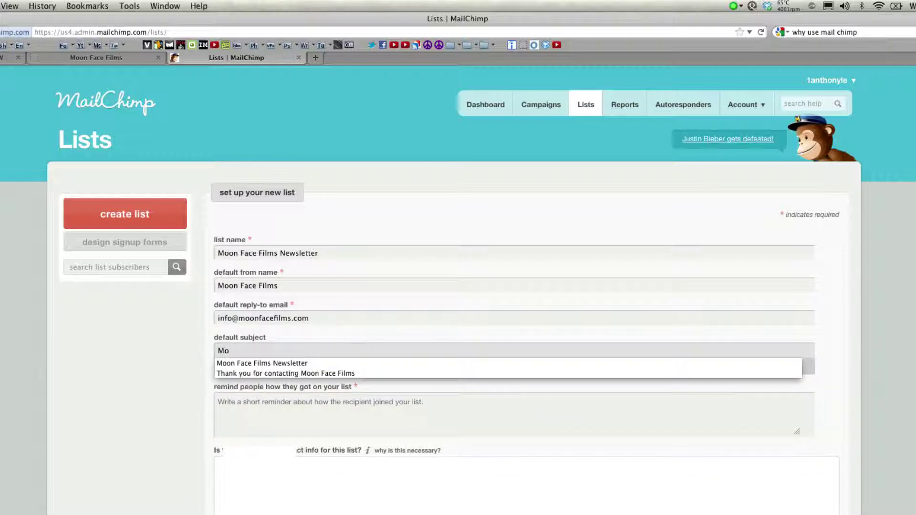
{"action": "key", "text": "Down"}
{"action": "key", "text": "Return"}
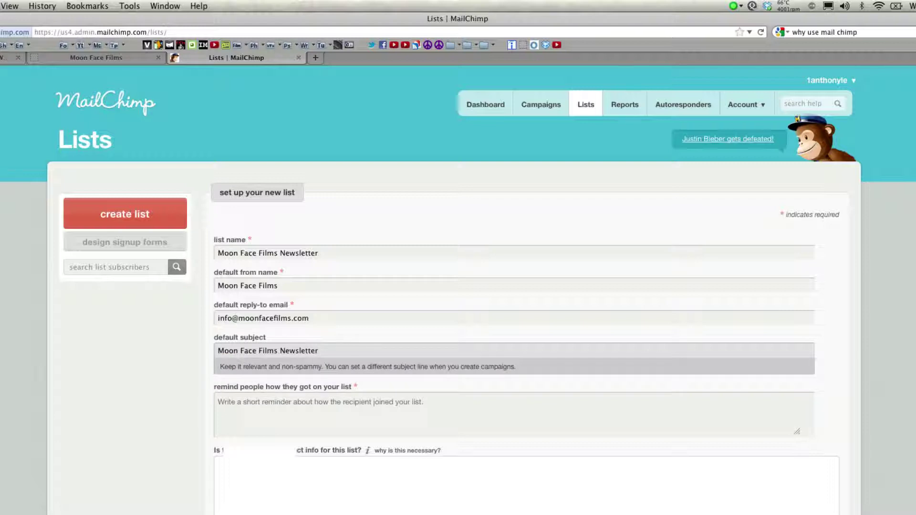
{"action": "key", "text": "Tab"}
{"action": "type", "text": "Y"}
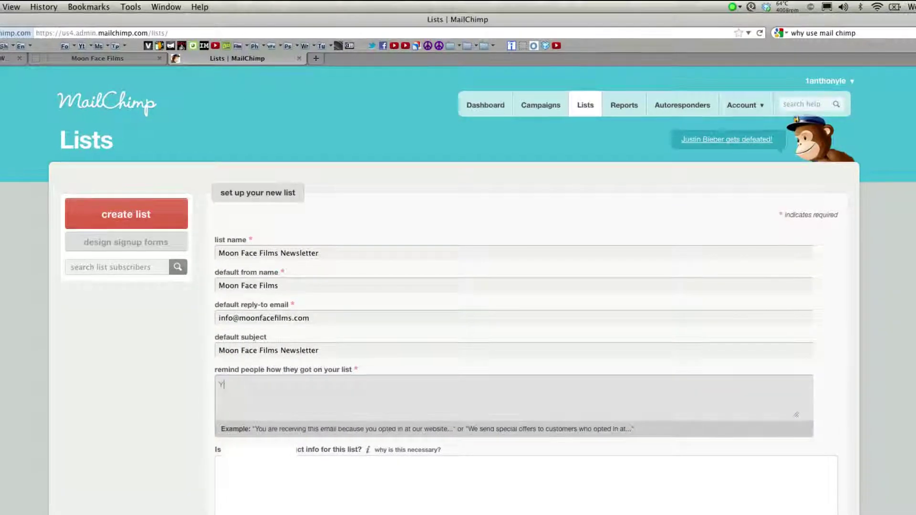
{"action": "type", "text": "ou subsc"}
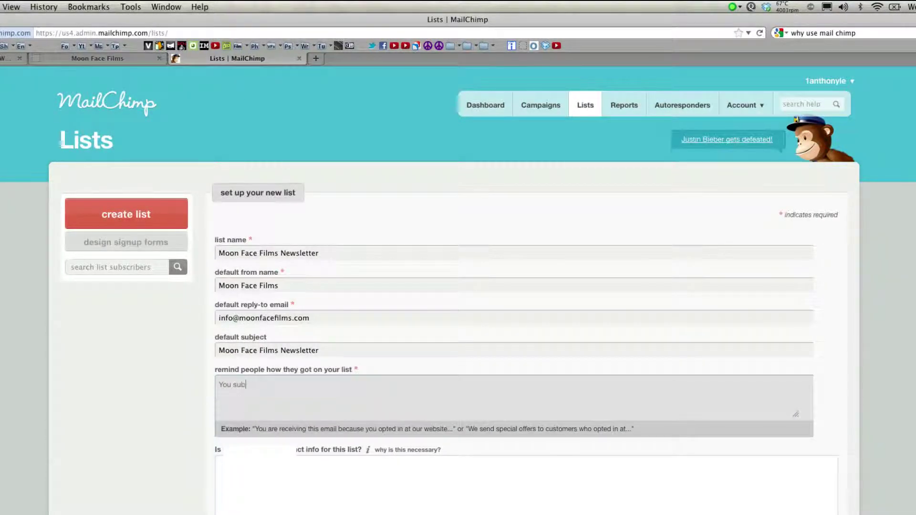
{"action": "type", "text": "ribed on our contact form"}
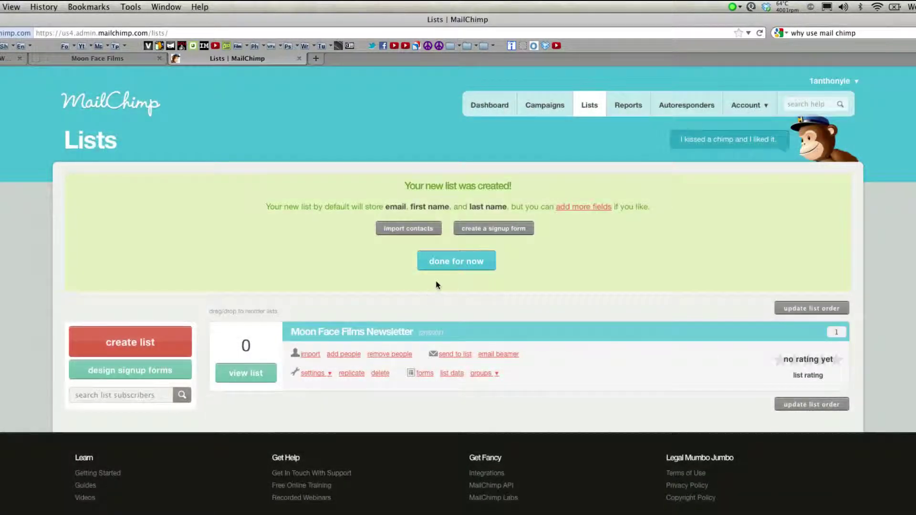
{"action": "left_click", "coordinate": [442, 266]}
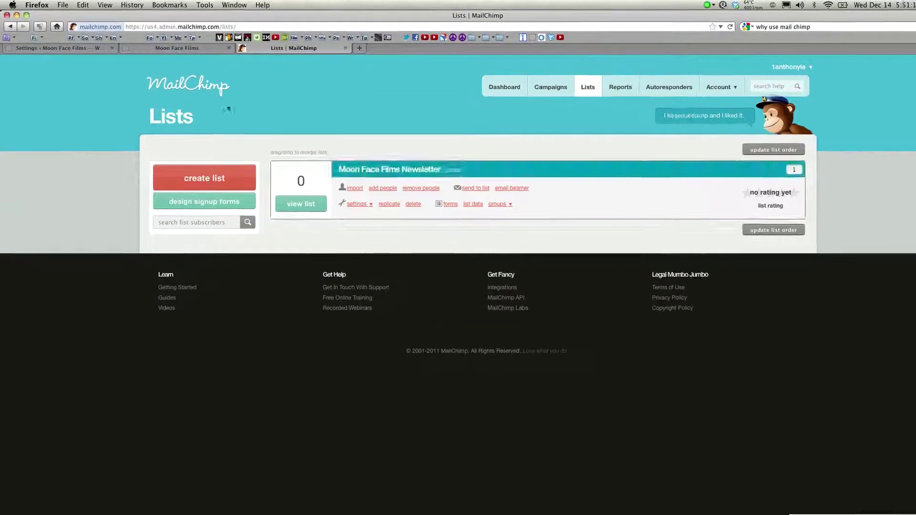
Link the Moon Face Films Newsletter list to the Contact Form in a MailChimp feed.
{"action": "left_click", "coordinate": [79, 54]}
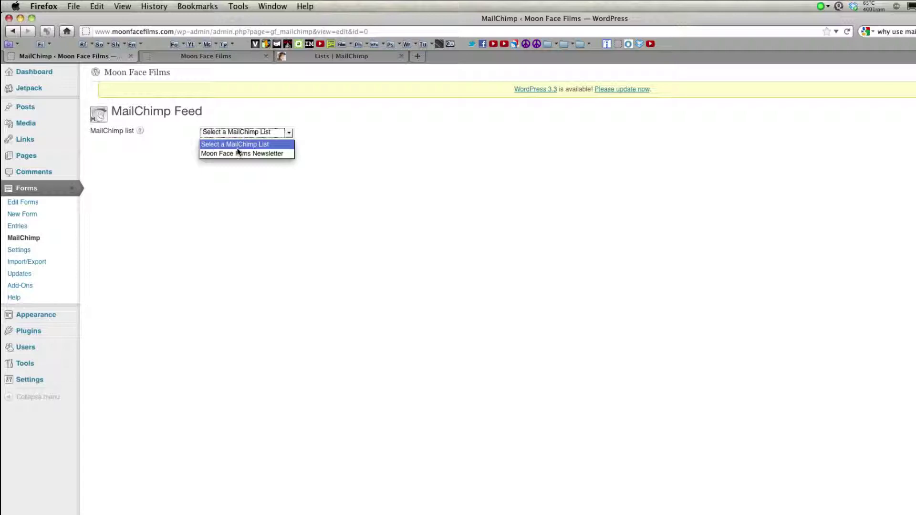
{"action": "left_click", "coordinate": [237, 153]}
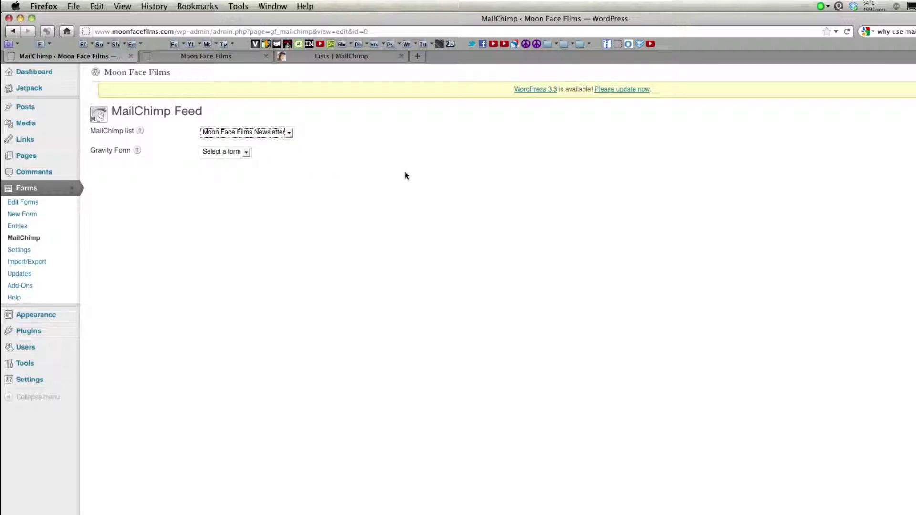
{"action": "left_click", "coordinate": [246, 152]}
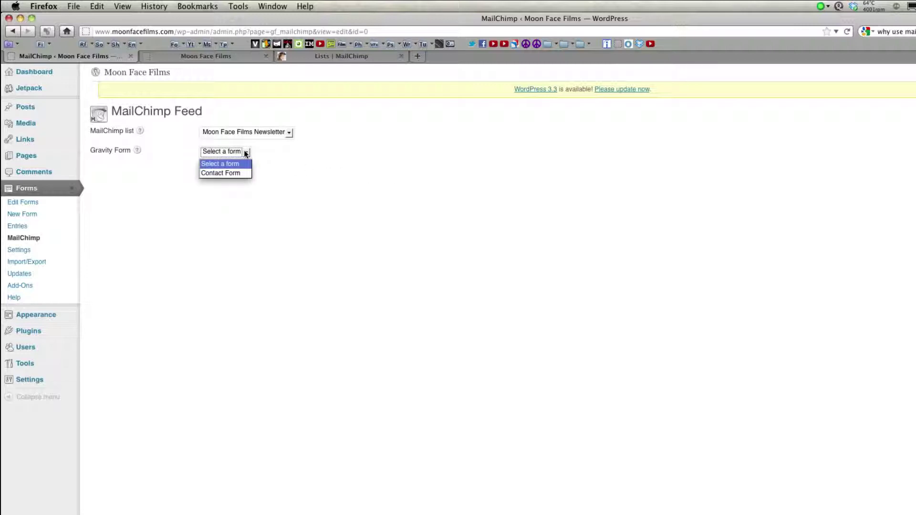
{"action": "left_click", "coordinate": [223, 173]}
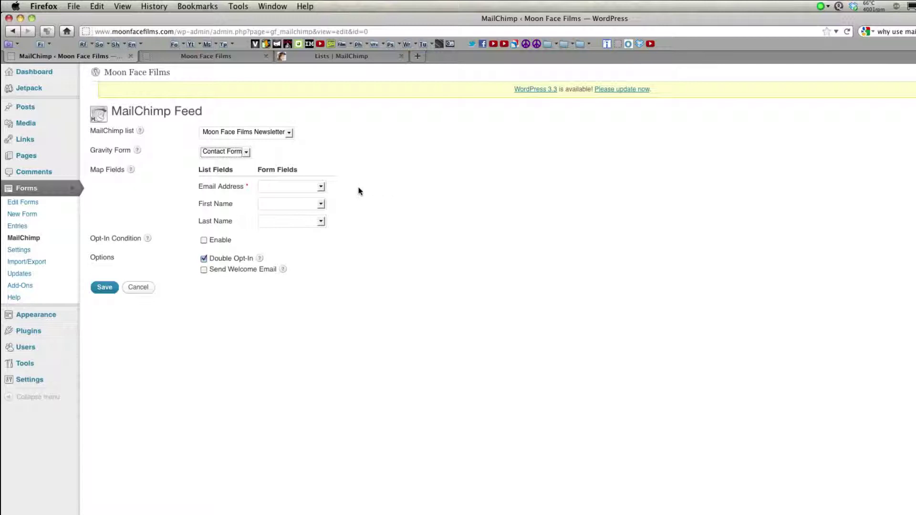
Map Email, Name (First) and Name (Last), and enable the opt-in condition and welcome email.
{"action": "left_click", "coordinate": [321, 188]}
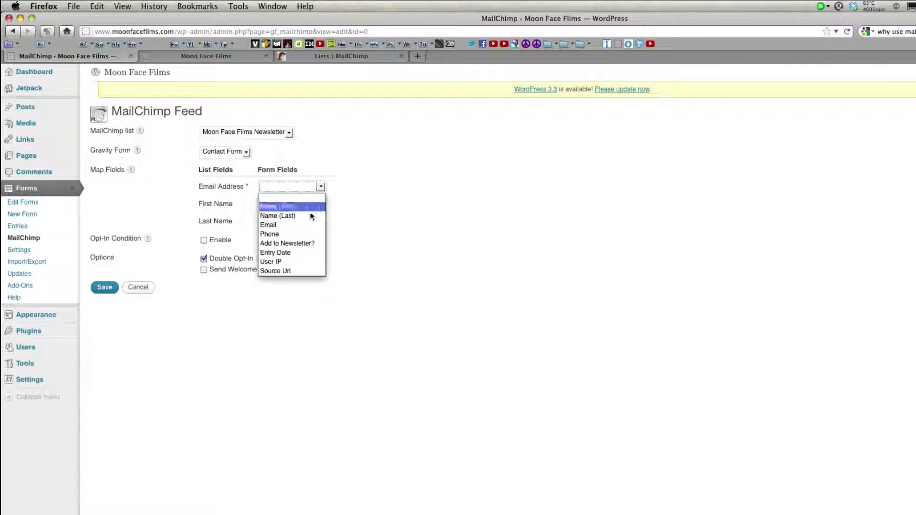
{"action": "left_click", "coordinate": [306, 225]}
{"action": "left_click", "coordinate": [308, 204]}
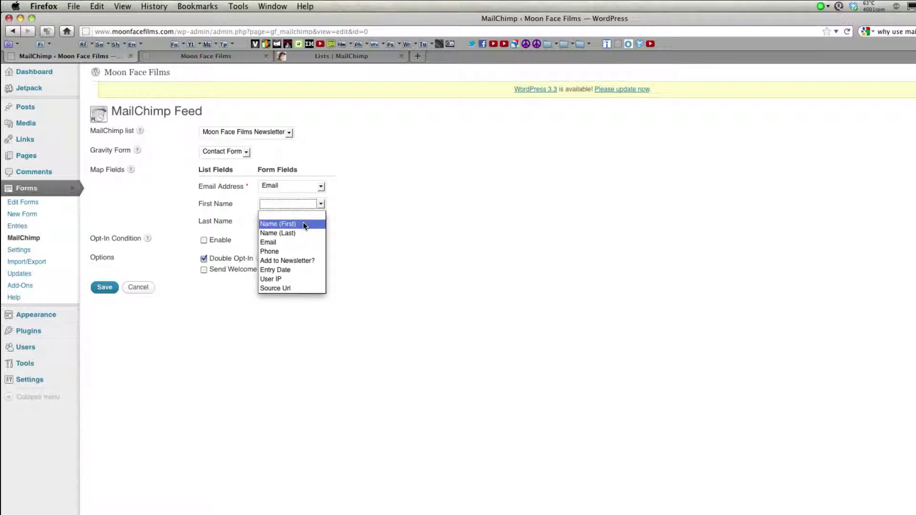
{"action": "left_click", "coordinate": [303, 222]}
{"action": "left_click", "coordinate": [304, 223]}
{"action": "left_click", "coordinate": [300, 248]}
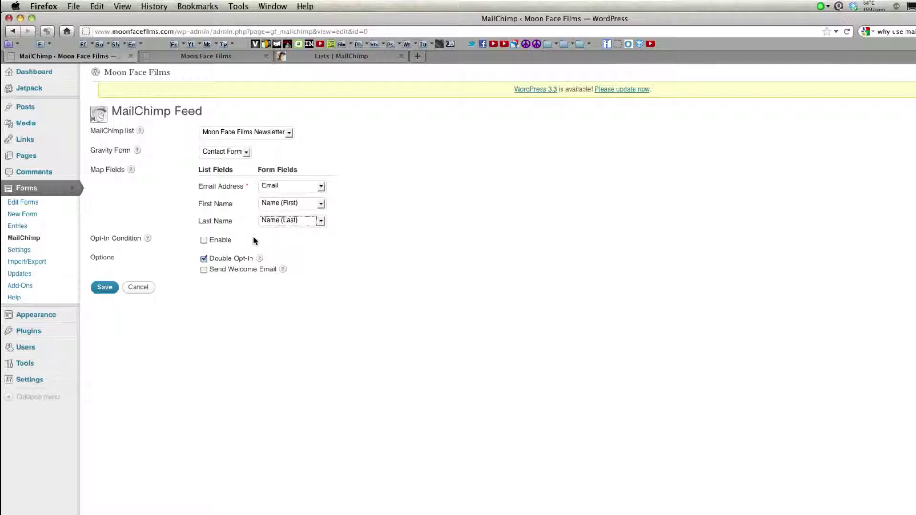
{"action": "left_click", "coordinate": [204, 240]}
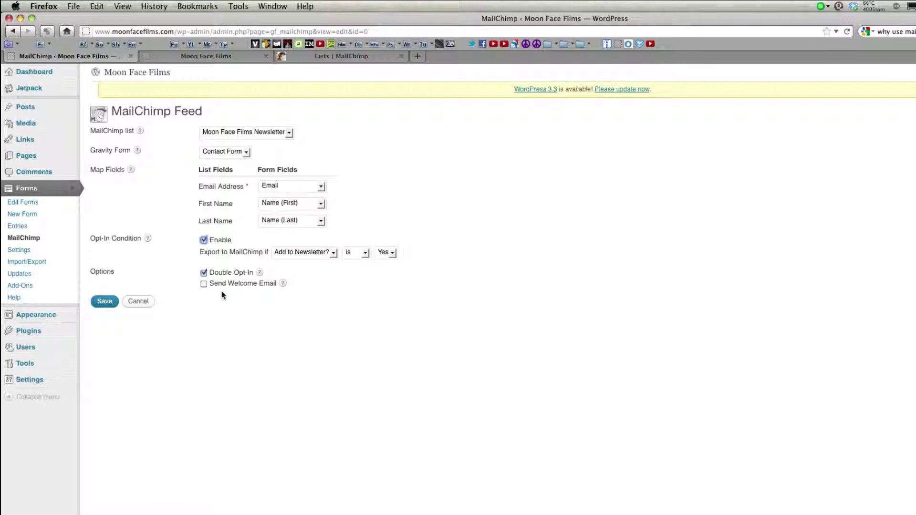
{"action": "left_click", "coordinate": [204, 284]}
Save the MailChimp feed, check the live Contact form, and return to MailChimp Lists.
{"action": "left_click", "coordinate": [109, 303]}
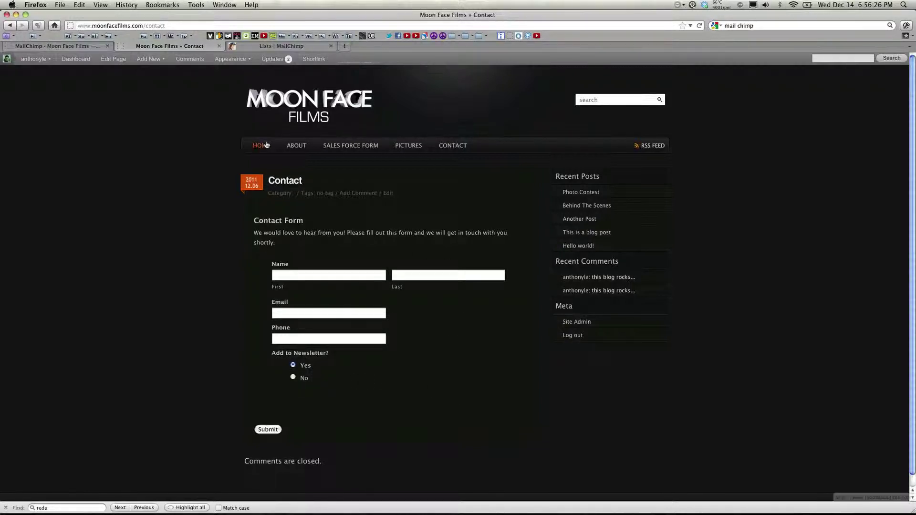
{"action": "left_click", "coordinate": [271, 46]}
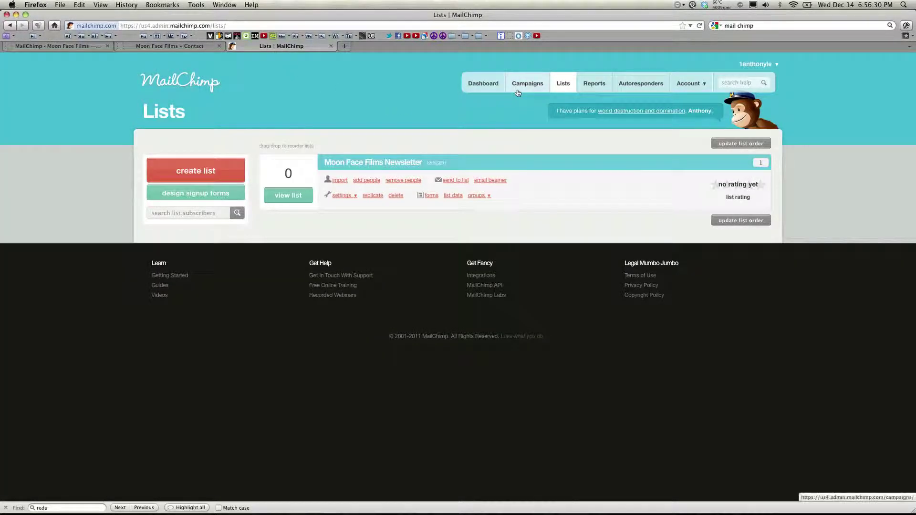
Go to MailChimp Campaigns and open the create campaign dropdown.
{"action": "left_click", "coordinate": [526, 84]}
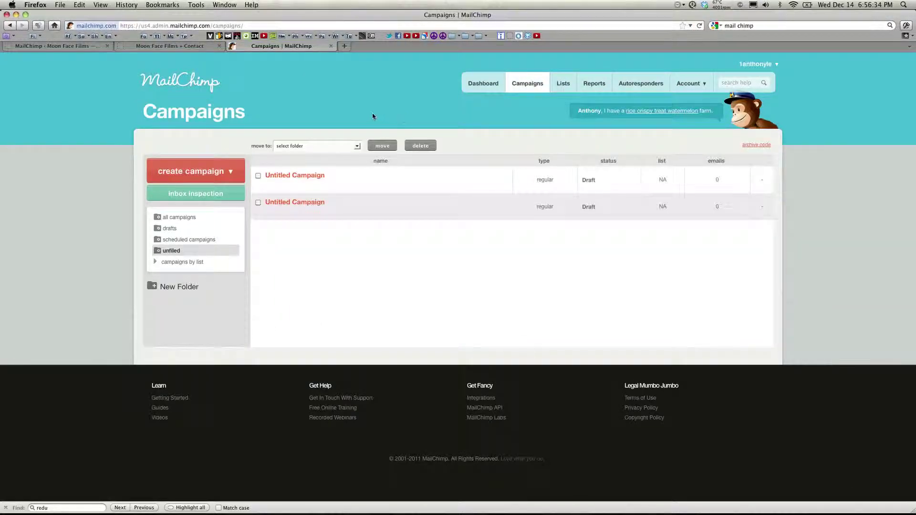
{"action": "left_click", "coordinate": [215, 171]}
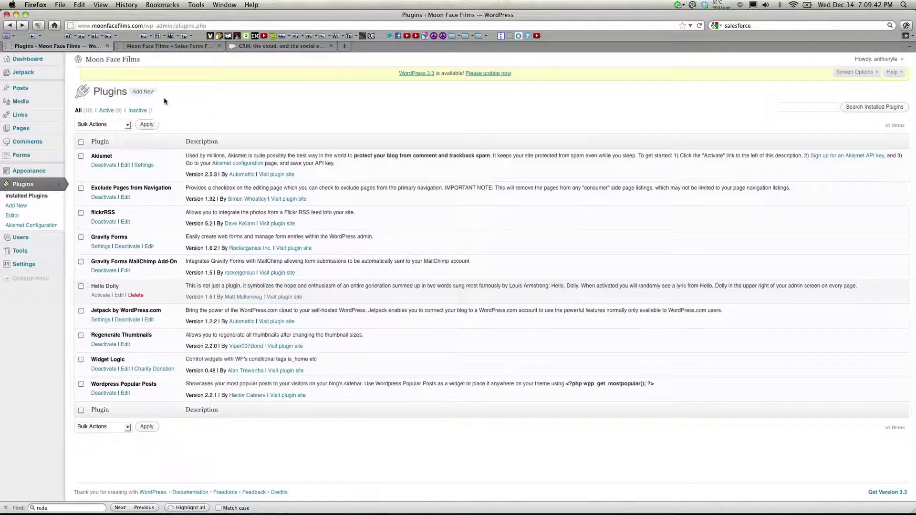
Search 'salesforce', install and activate the Gravity Forms Salesforce Add-on, then open its Forms > Salesforce settings.
{"action": "left_click", "coordinate": [144, 93]}
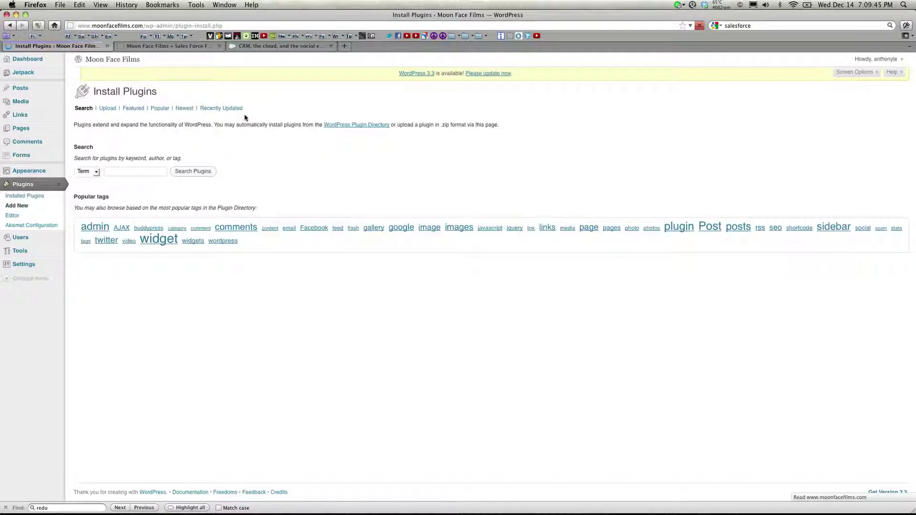
{"action": "left_click", "coordinate": [154, 172]}
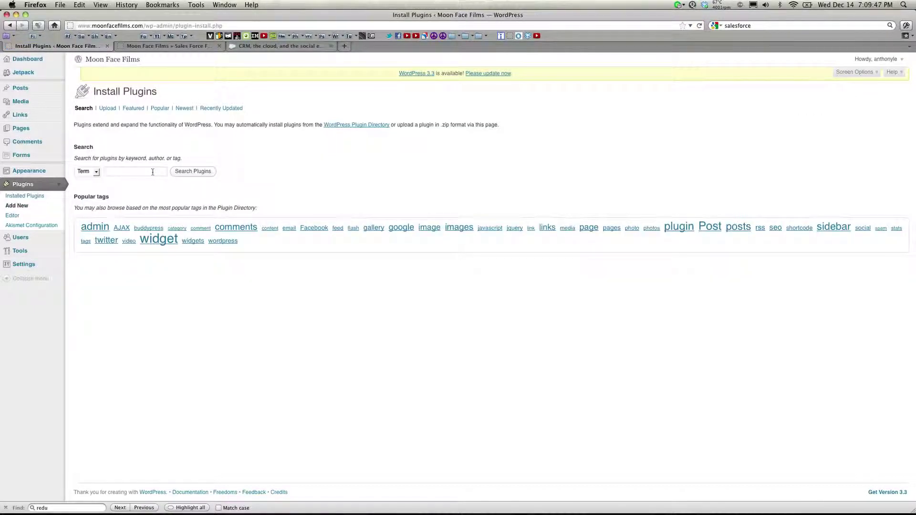
{"action": "type", "text": "salesforce"}
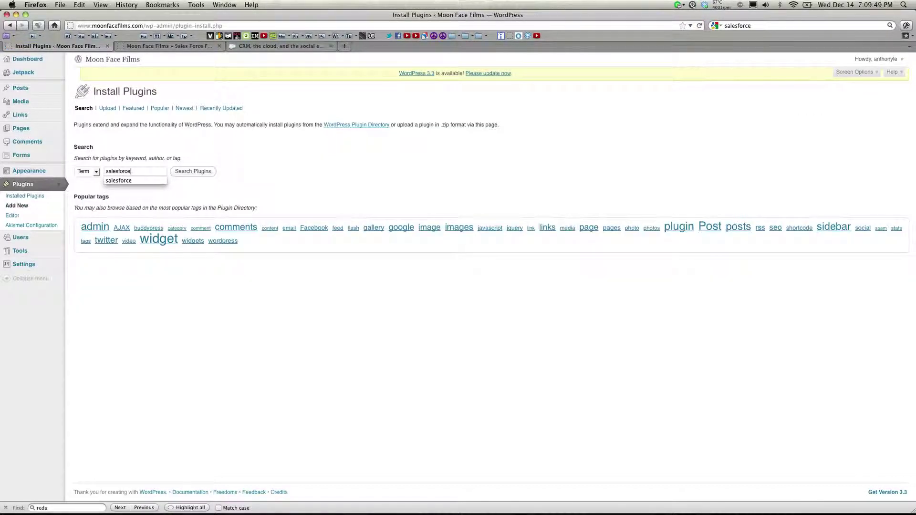
{"action": "left_click", "coordinate": [203, 176]}
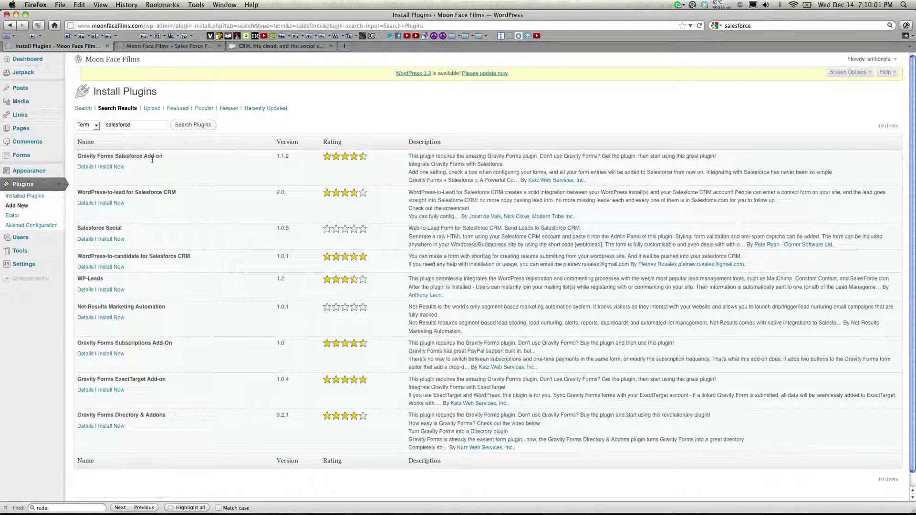
{"action": "left_click", "coordinate": [107, 168]}
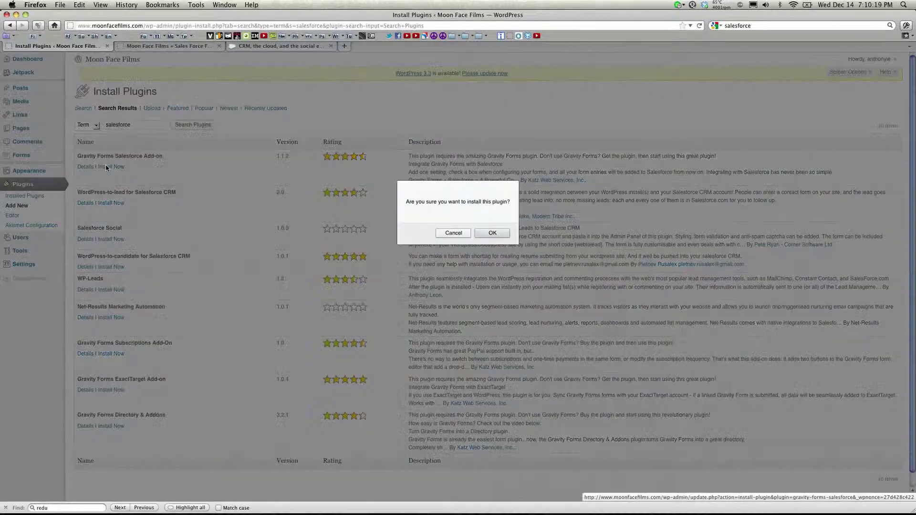
{"action": "left_click", "coordinate": [498, 235]}
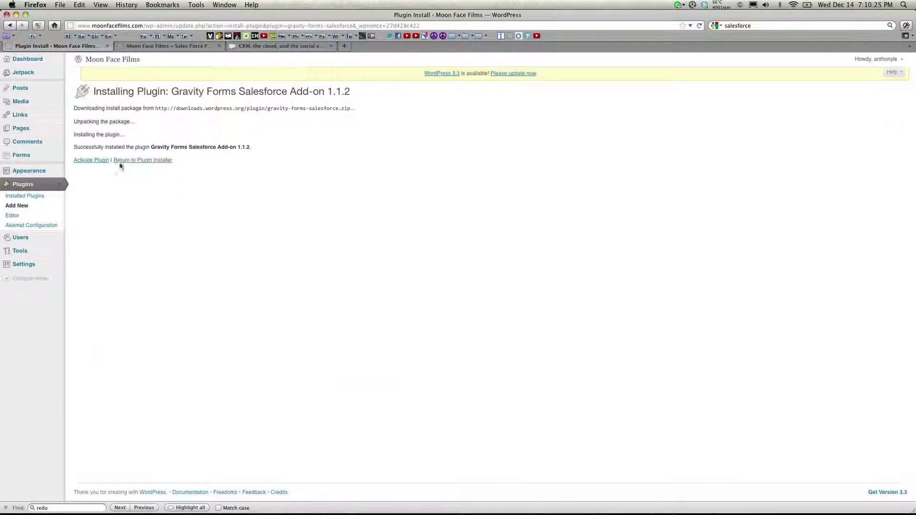
{"action": "left_click", "coordinate": [102, 163]}
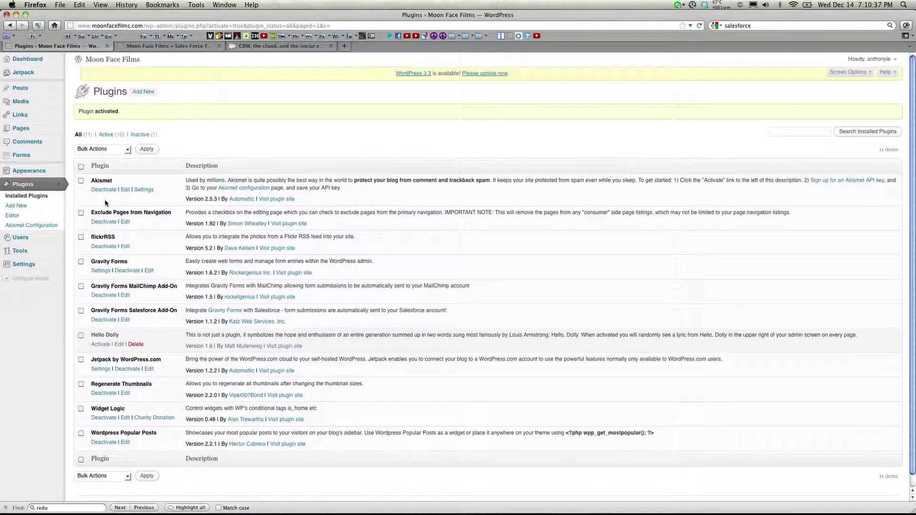
{"action": "left_click", "coordinate": [23, 158]}
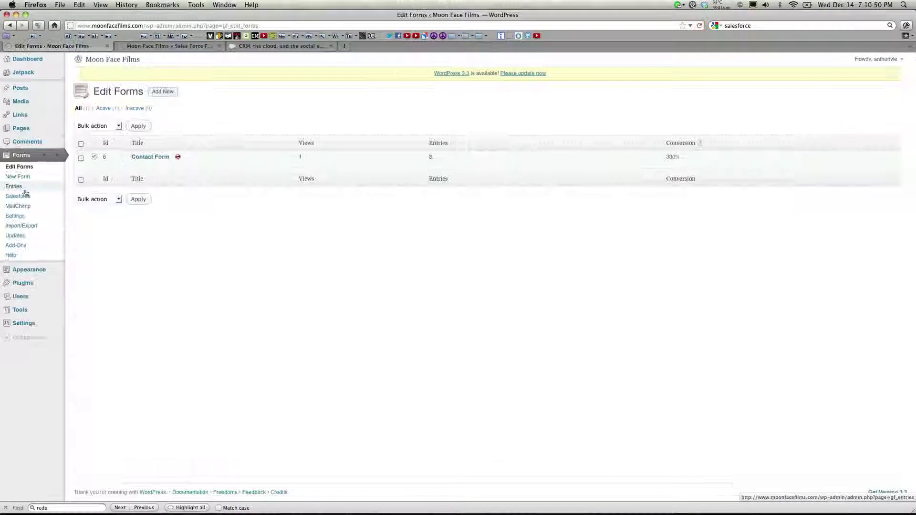
{"action": "left_click", "coordinate": [30, 197]}
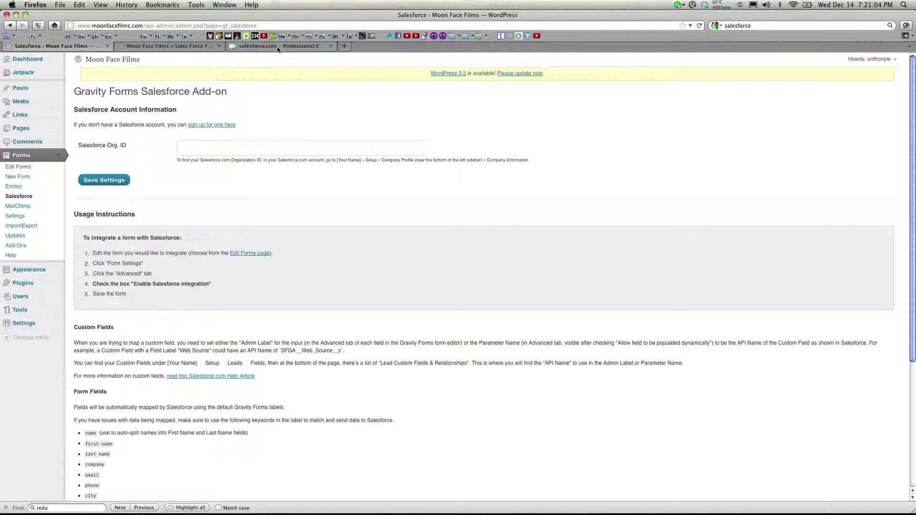
Copy the Organization ID from Salesforce Setup > Company Profile > Company Information.
{"action": "left_click", "coordinate": [292, 46]}
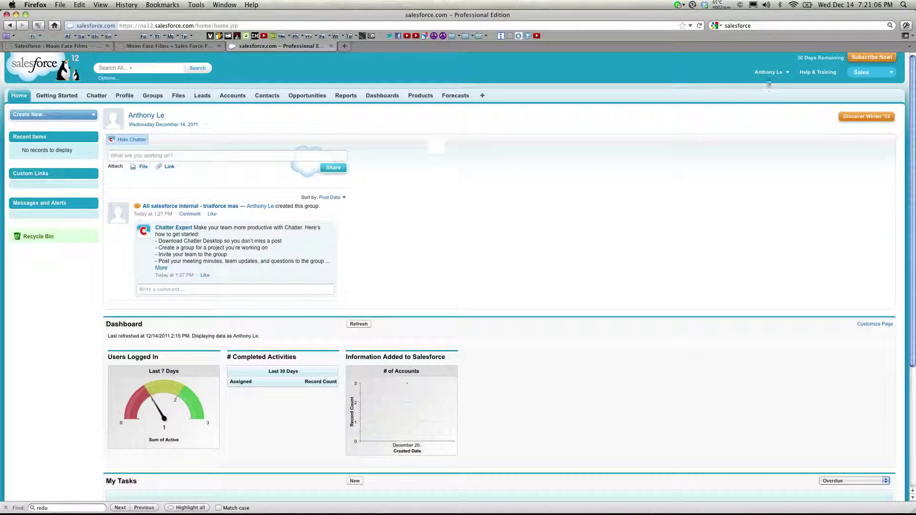
{"action": "left_click", "coordinate": [769, 72]}
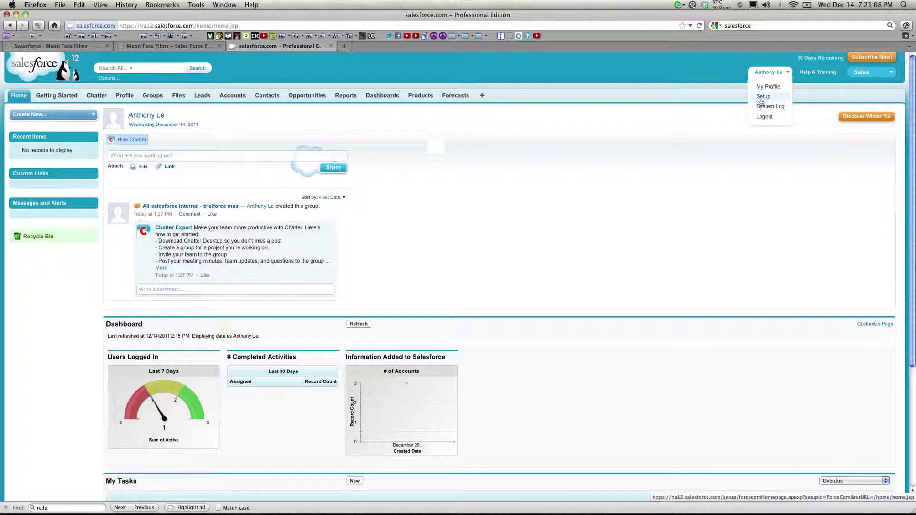
{"action": "left_click", "coordinate": [763, 97]}
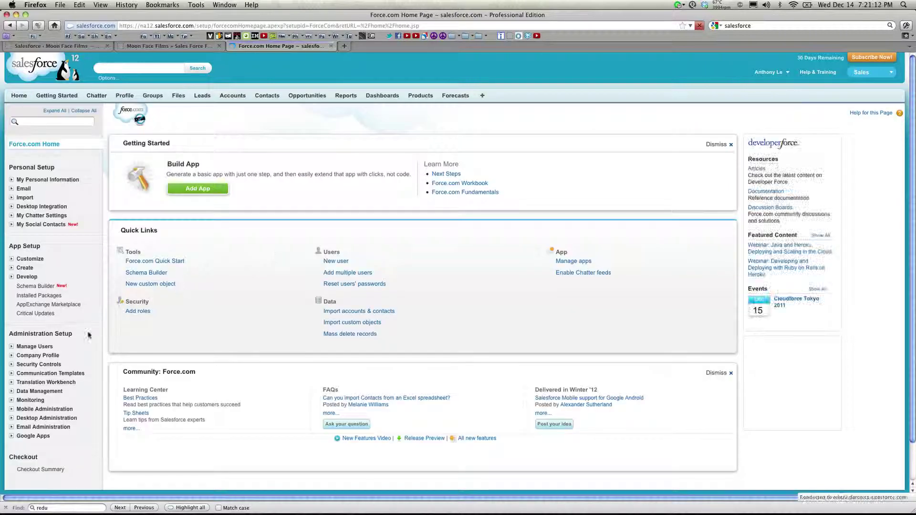
{"action": "left_click", "coordinate": [48, 357]}
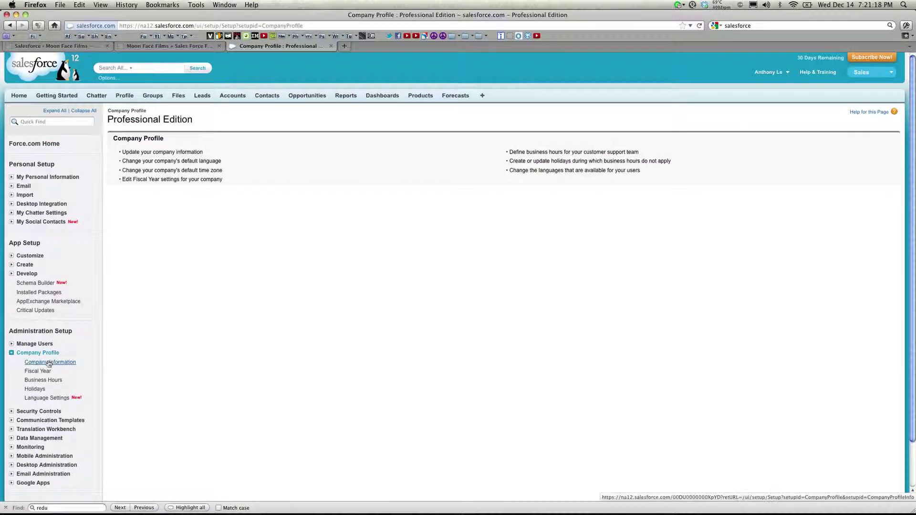
{"action": "left_click", "coordinate": [49, 363]}
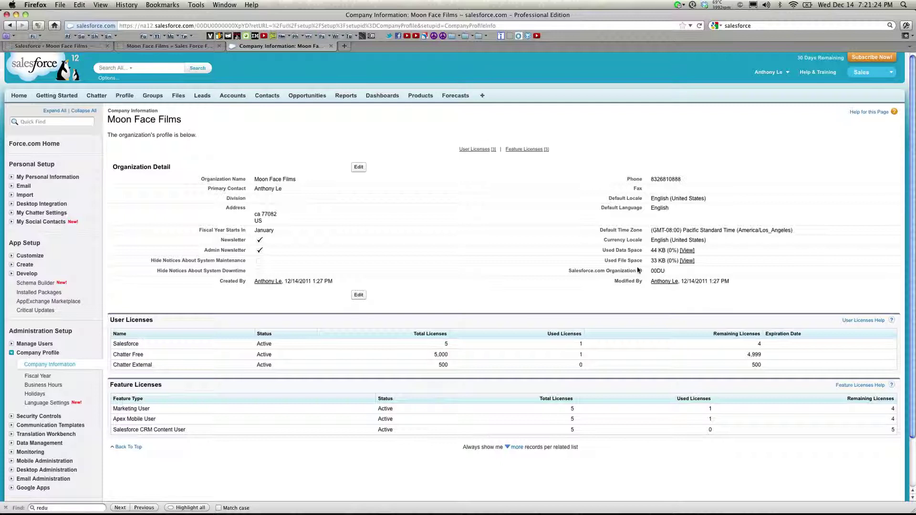
{"action": "left_click_drag", "start_coordinate": [649, 271], "coordinate": [669, 272]}
{"action": "right_click", "coordinate": [669, 272]}
{"action": "left_click", "coordinate": [684, 279]}
Paste the copied Salesforce organization ID into the add-on's Org. ID field.
{"action": "left_click", "coordinate": [76, 46]}
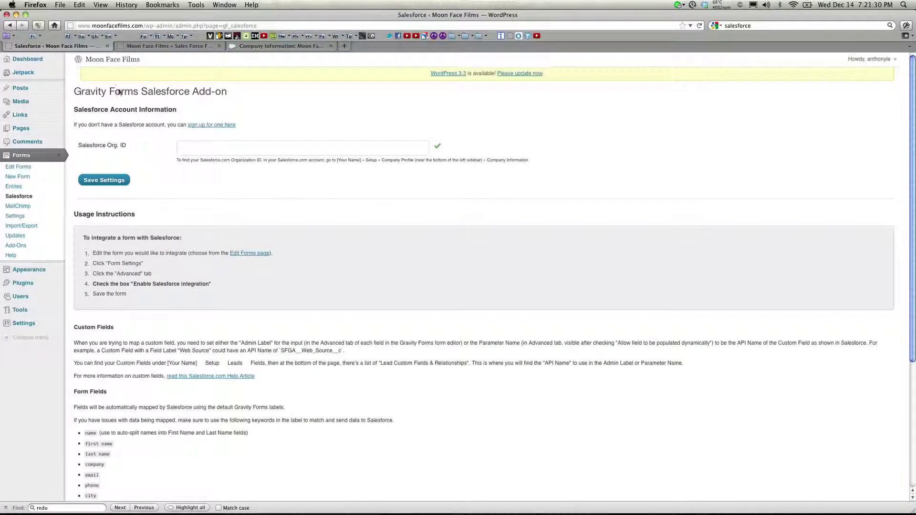
{"action": "right_click", "coordinate": [206, 147]}
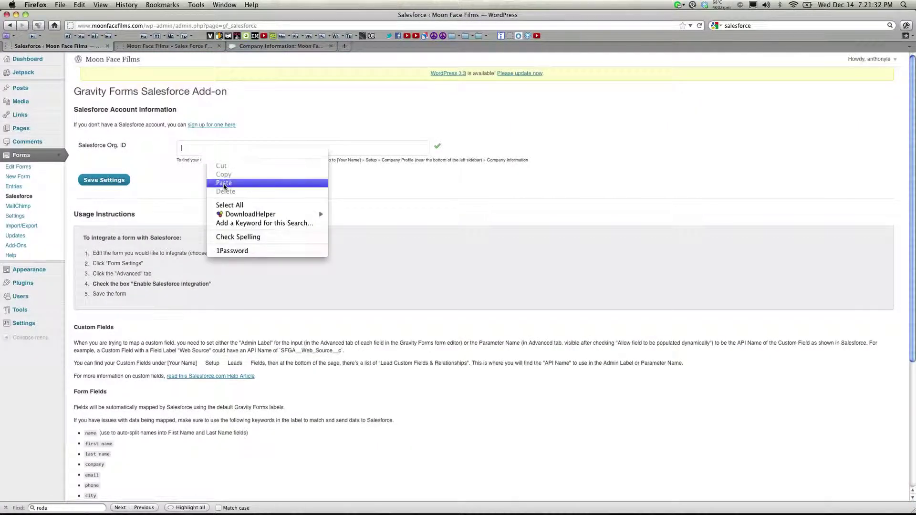
{"action": "left_click", "coordinate": [227, 185]}
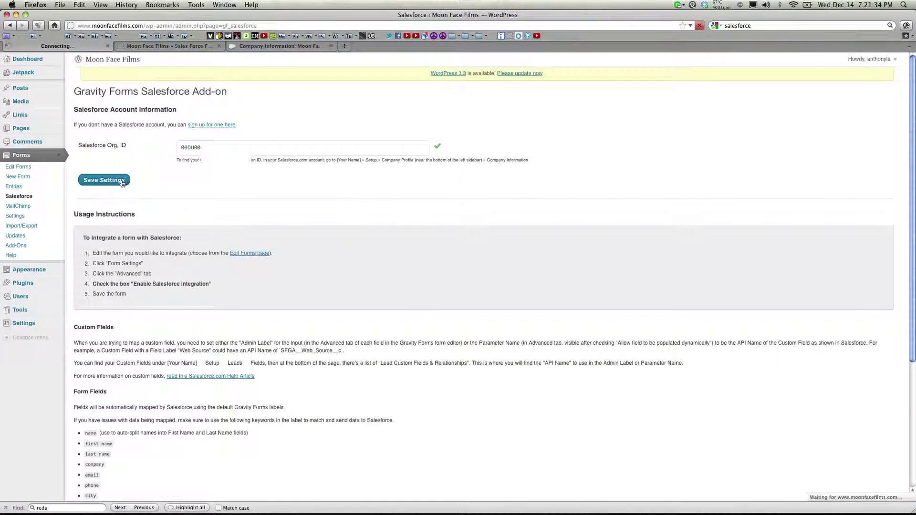
{"action": "scroll", "coordinate": [113, 181], "scroll_direction": "down", "scroll_amount": 5}
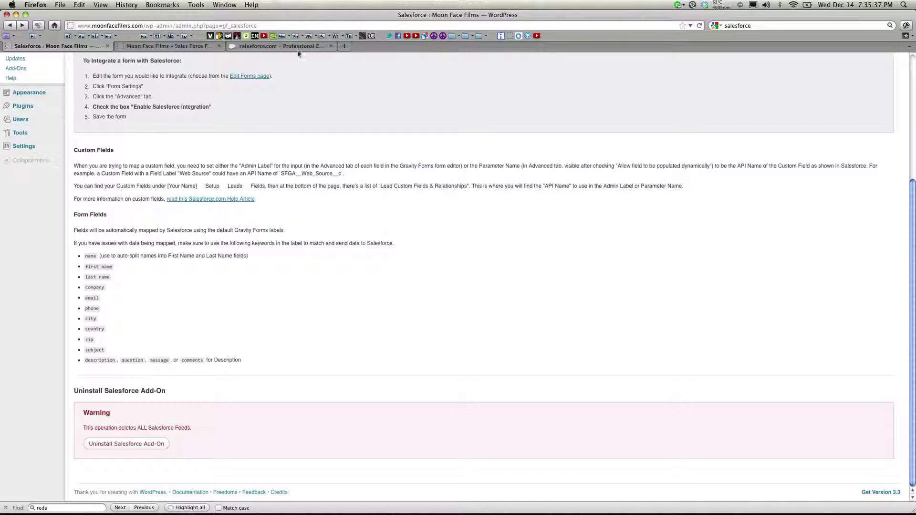
Go to Salesforce Setup and open the Lead fields list.
{"action": "left_click", "coordinate": [281, 46]}
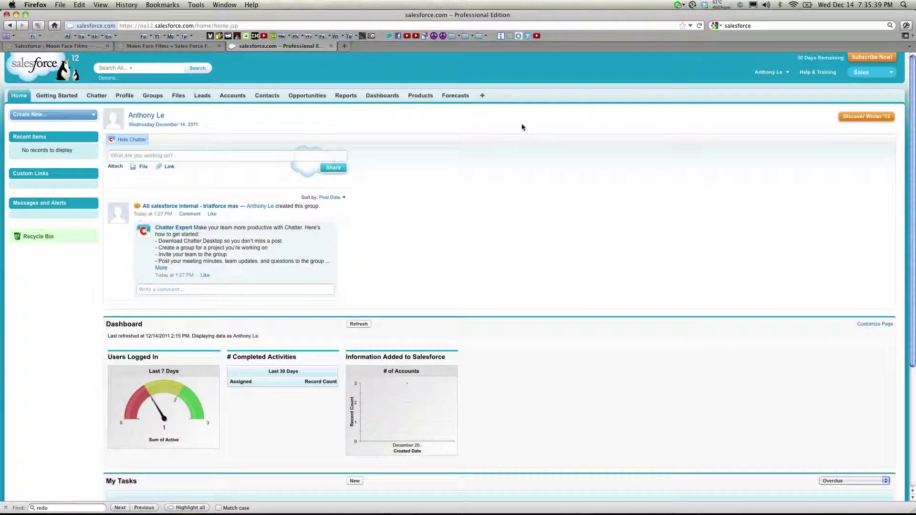
{"action": "left_click", "coordinate": [768, 72]}
{"action": "left_click", "coordinate": [764, 96]}
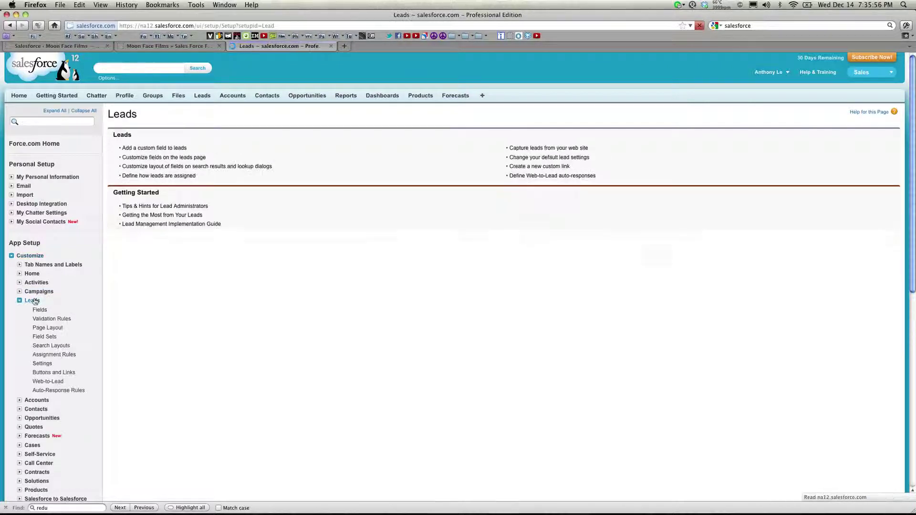
{"action": "left_click", "coordinate": [40, 310]}
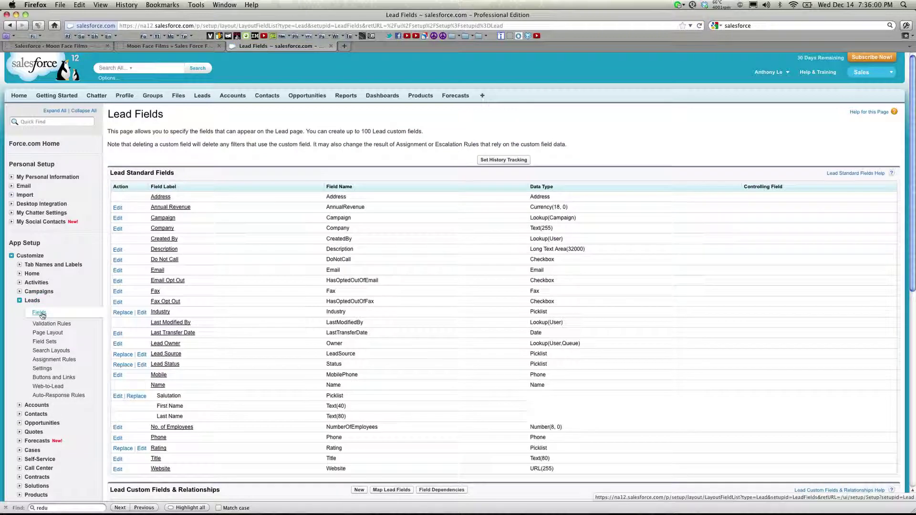
{"action": "scroll", "coordinate": [377, 320], "scroll_direction": "down", "scroll_amount": 5}
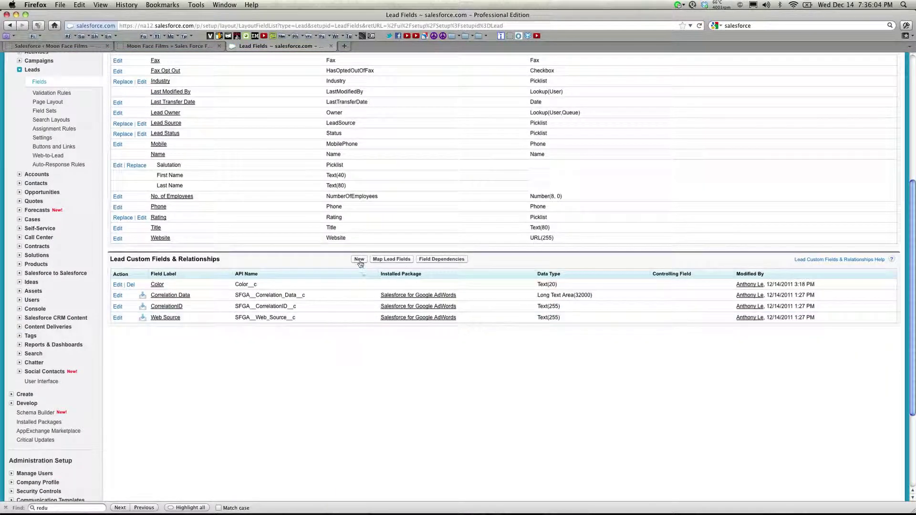
Create a Text custom lead field labelled Favorite Film with length 30 and save it.
{"action": "left_click", "coordinate": [360, 260]}
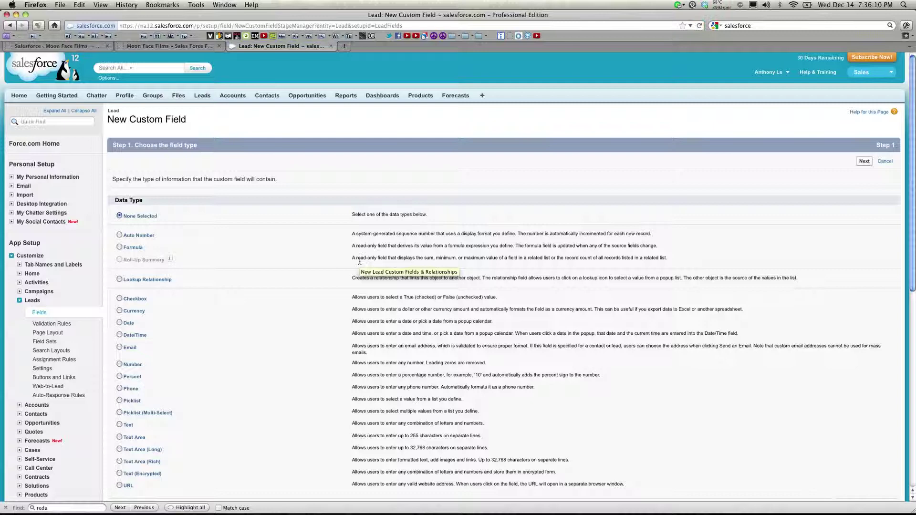
{"action": "scroll", "coordinate": [328, 302], "scroll_direction": "down", "scroll_amount": 2}
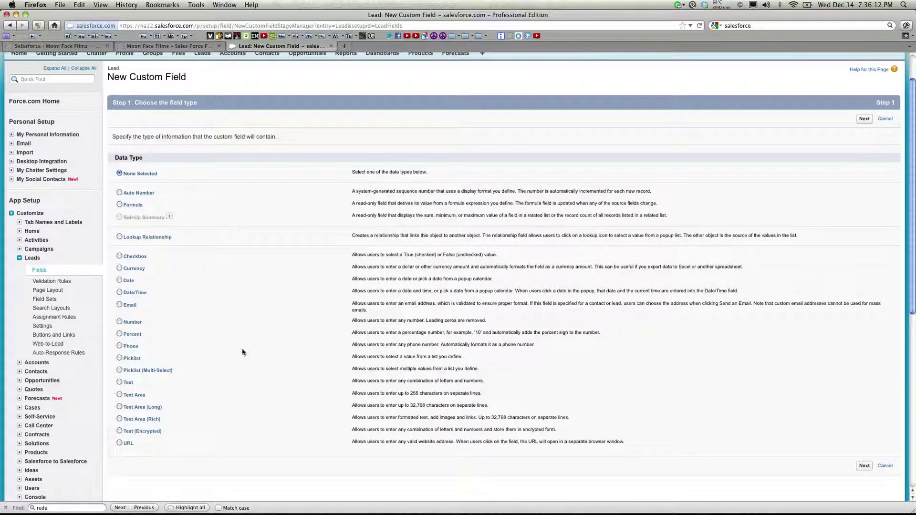
{"action": "left_click", "coordinate": [120, 382]}
{"action": "left_click", "coordinate": [864, 466]}
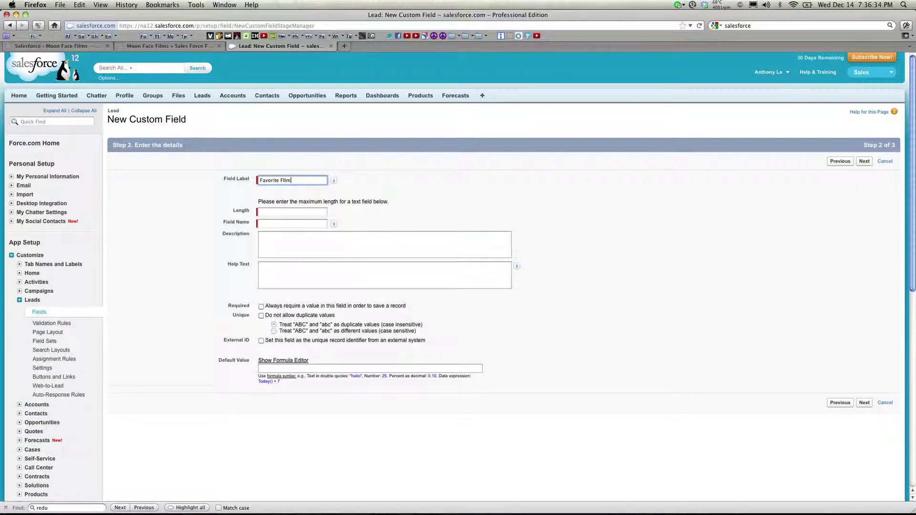
{"action": "left_click", "coordinate": [291, 212]}
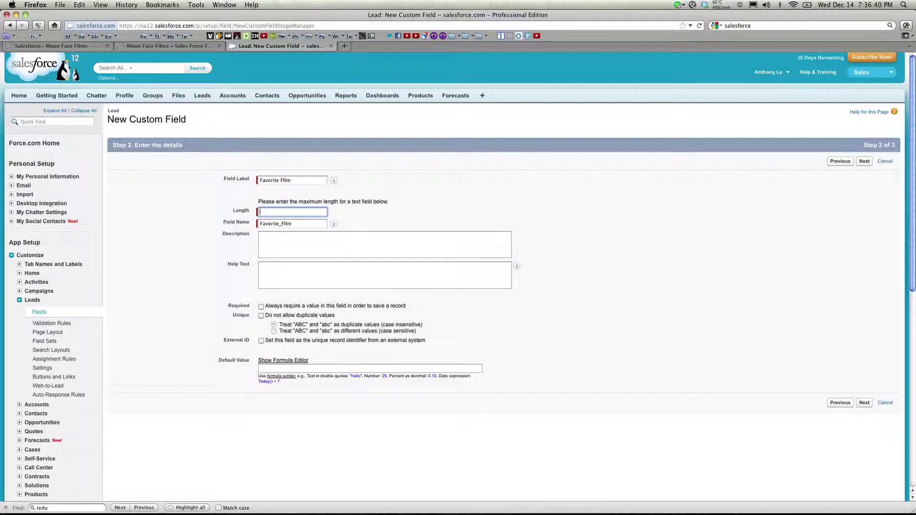
{"action": "type", "text": "30"}
{"action": "key", "text": "Tab"}
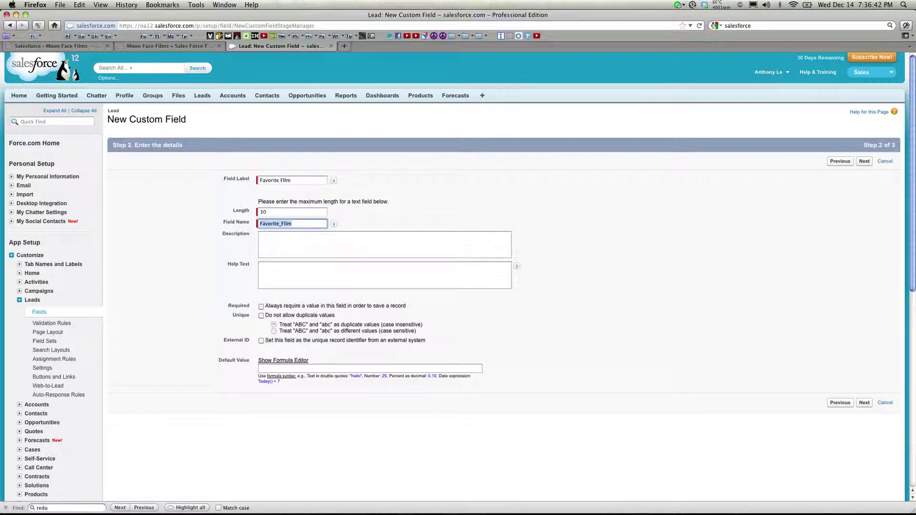
{"action": "left_click", "coordinate": [866, 404]}
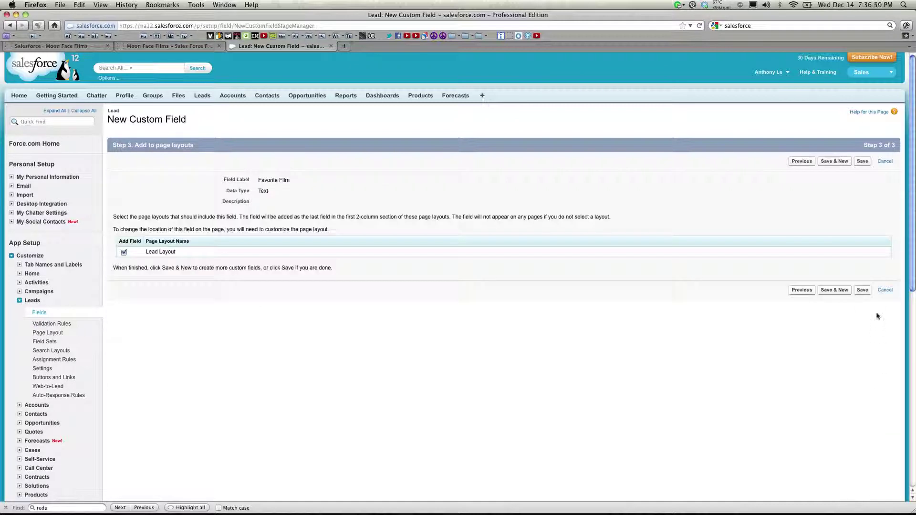
{"action": "left_click", "coordinate": [863, 290]}
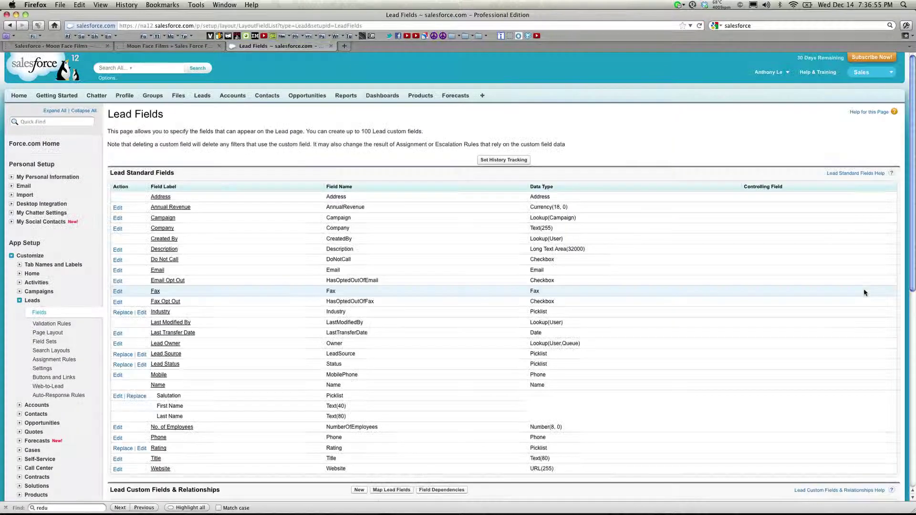
Select the new field's API name, Favorite_Film__c.
{"action": "scroll", "coordinate": [438, 348], "scroll_direction": "down", "scroll_amount": 3}
{"action": "scroll", "coordinate": [438, 347], "scroll_direction": "down", "scroll_amount": 5}
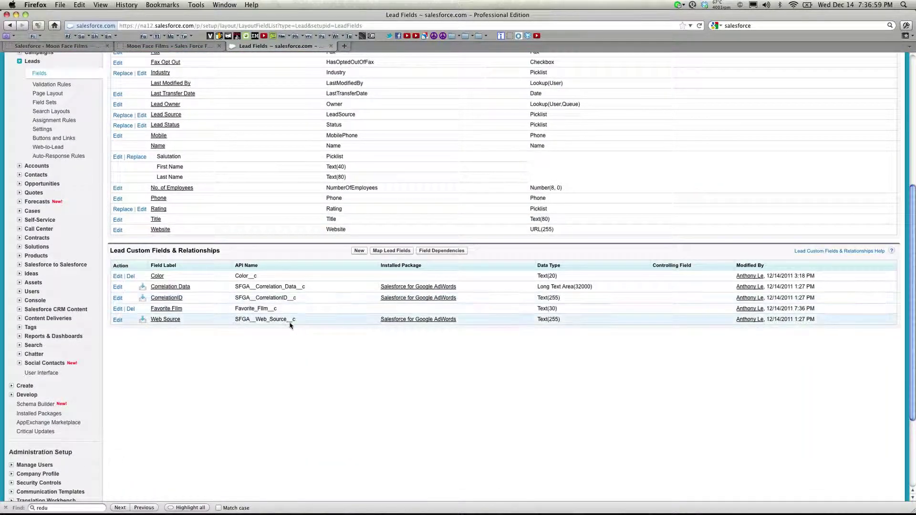
{"action": "left_click_drag", "start_coordinate": [277, 309], "coordinate": [239, 310]}
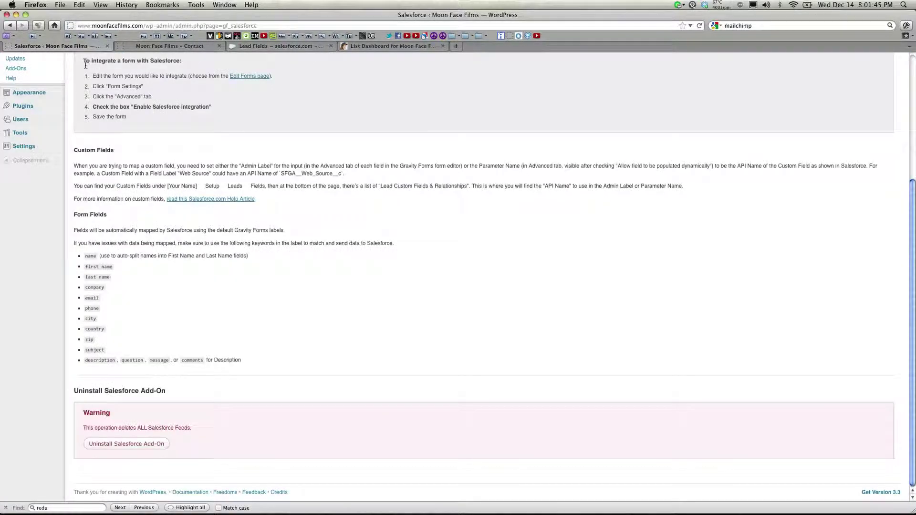
Open the Contact Form in Gravity Forms and add a Single Line Text field.
{"action": "scroll", "coordinate": [24, 158], "scroll_direction": "up", "scroll_amount": 4}
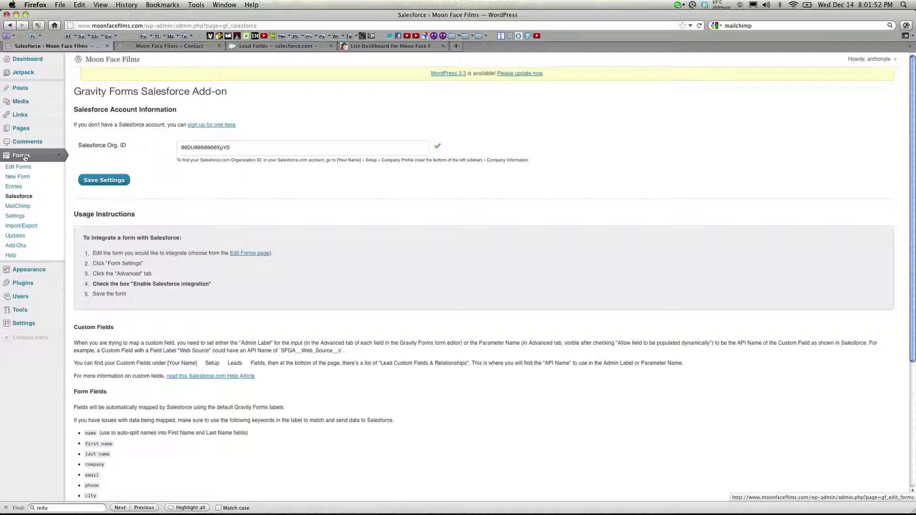
{"action": "left_click", "coordinate": [23, 156]}
{"action": "left_click", "coordinate": [155, 158]}
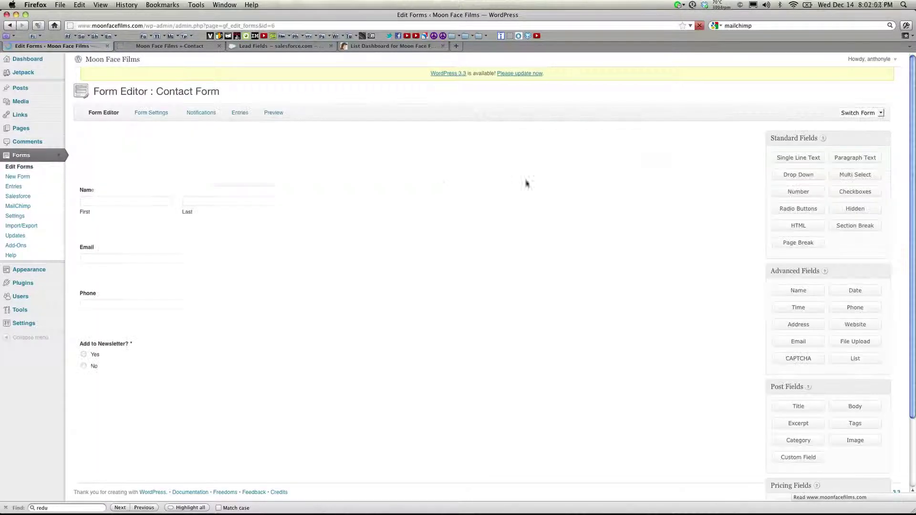
{"action": "left_click", "coordinate": [790, 162]}
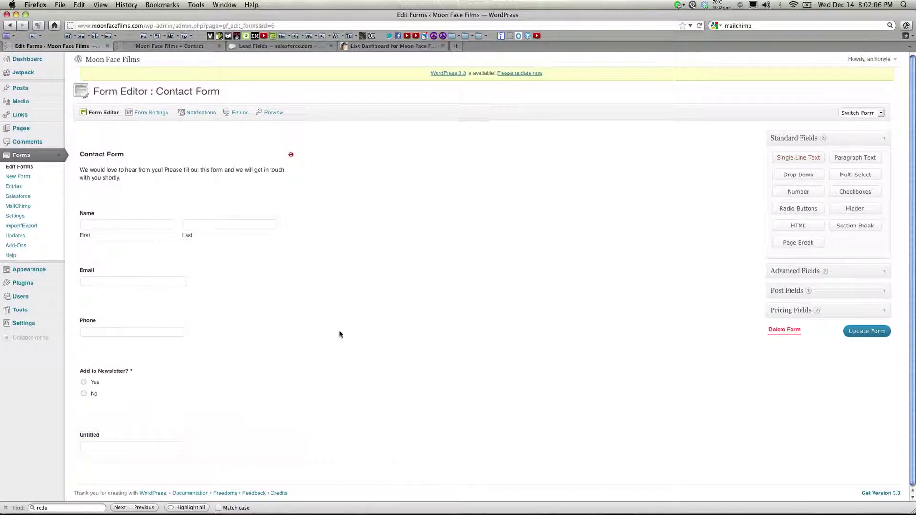
{"action": "left_click", "coordinate": [135, 443]}
{"action": "scroll", "coordinate": [137, 439], "scroll_direction": "down", "scroll_amount": 3}
{"action": "scroll", "coordinate": [137, 439], "scroll_direction": "down", "scroll_amount": 3}
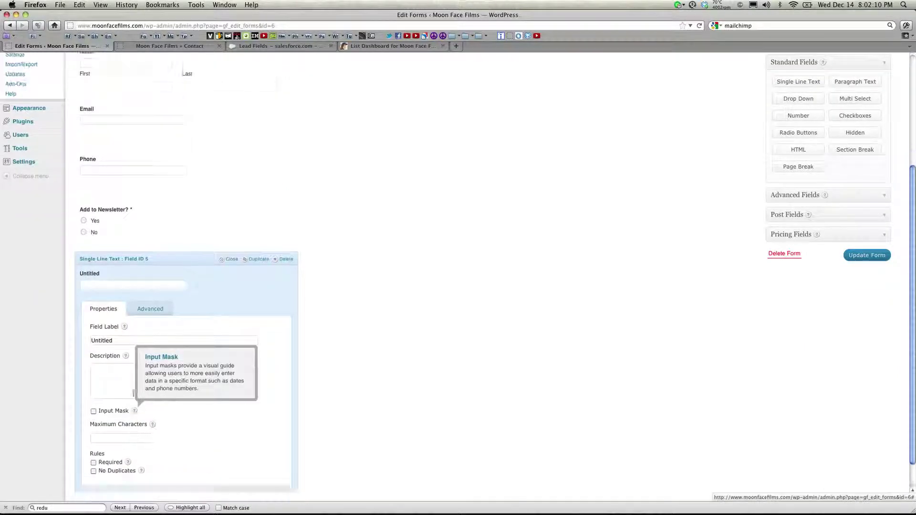
Label the field 'Favorite Film?' and set its admin label to Favorite_Film__c.
{"action": "key", "text": "super+a"}
{"action": "type", "text": "F"}
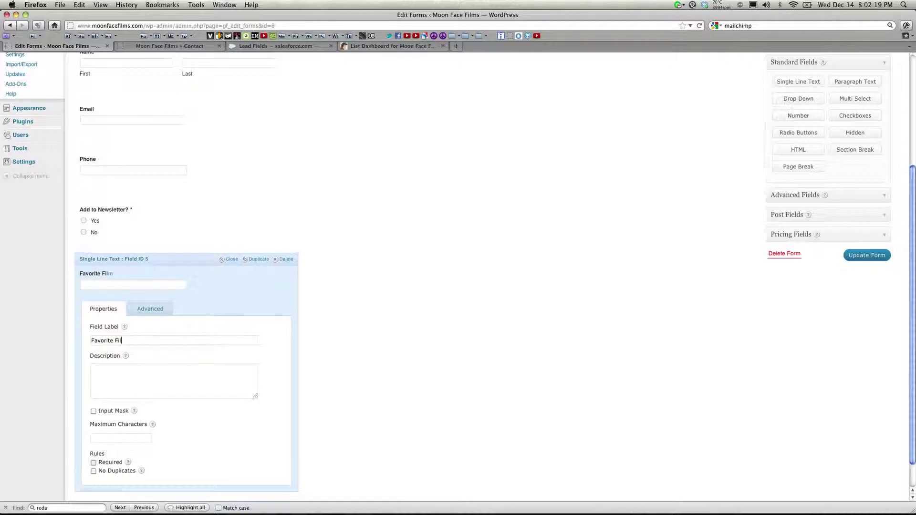
{"action": "type", "text": "m?"}
{"action": "left_click", "coordinate": [142, 313]}
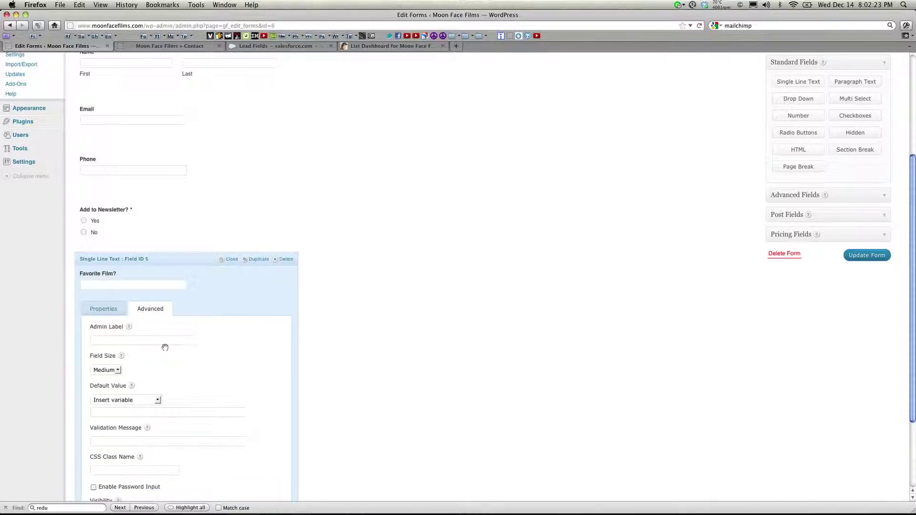
{"action": "scroll", "coordinate": [164, 348], "scroll_direction": "down", "scroll_amount": 1}
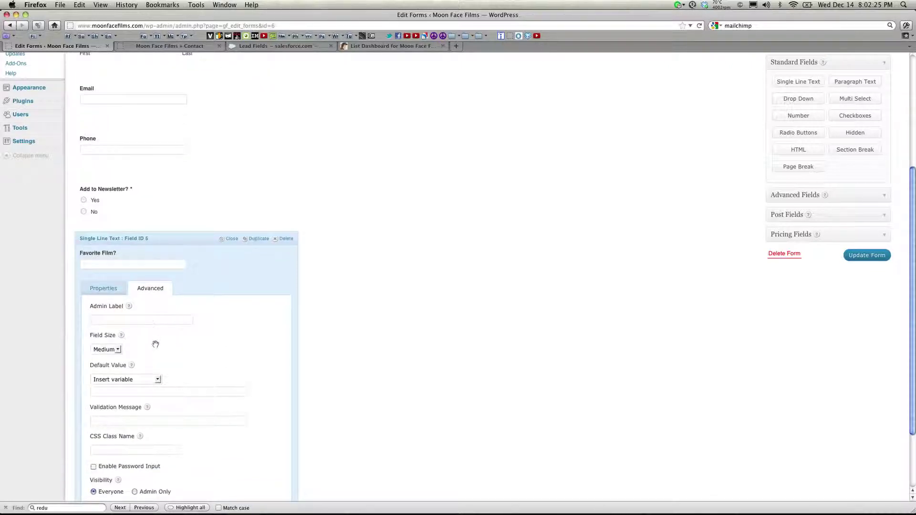
{"action": "type", "text": "Favorite_FIlm__c"}
{"action": "scroll", "coordinate": [246, 348], "scroll_direction": "up", "scroll_amount": 8}
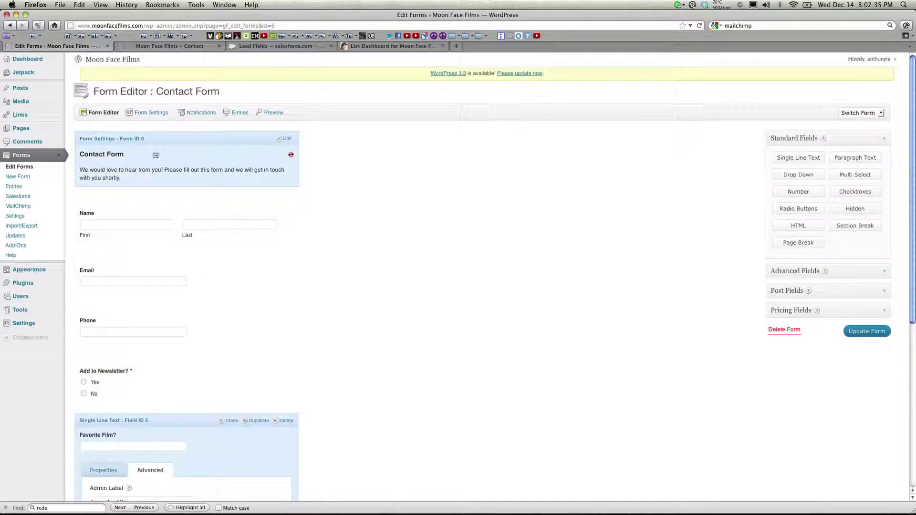
Enable Salesforce integration in the form's advanced settings and update the form.
{"action": "left_click", "coordinate": [151, 142]}
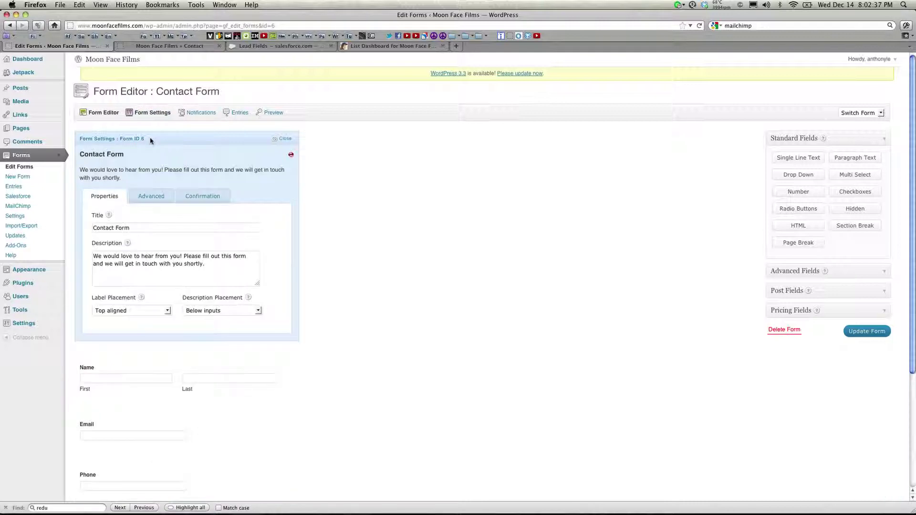
{"action": "left_click", "coordinate": [151, 193]}
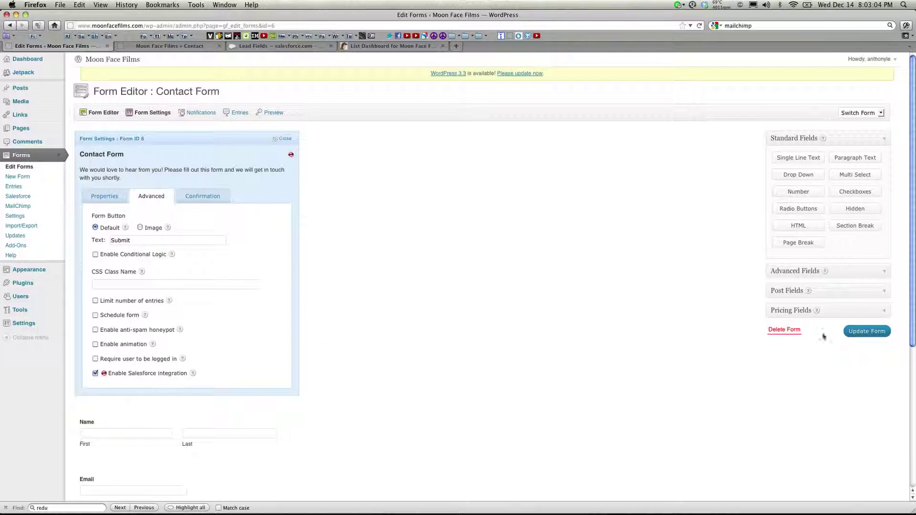
{"action": "left_click", "coordinate": [857, 331]}
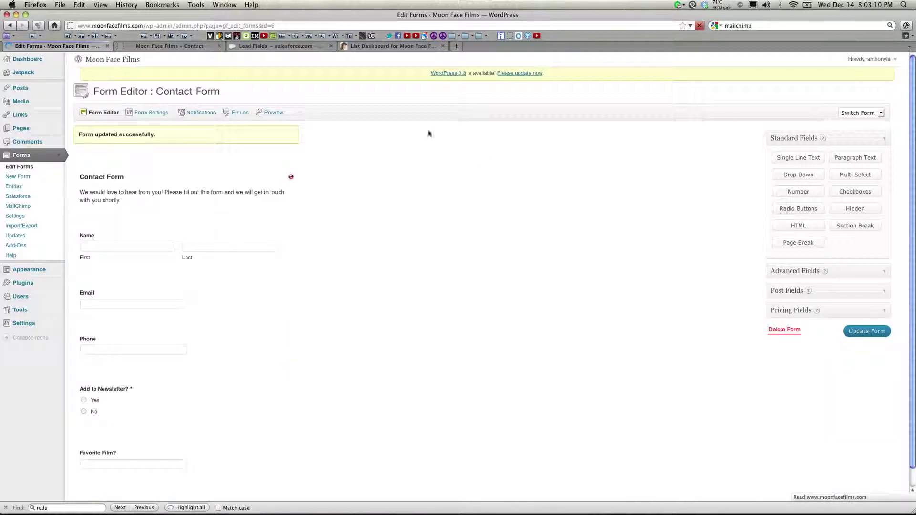
Reload the Contact page, enter 'Lord of the Rings' as Favorite Film?, and submit.
{"action": "left_click", "coordinate": [185, 48]}
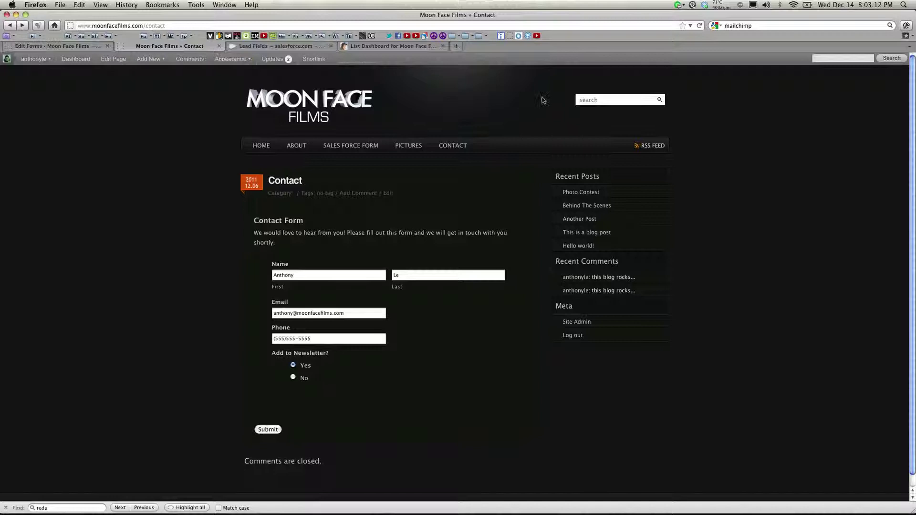
{"action": "left_click", "coordinate": [37, 26]}
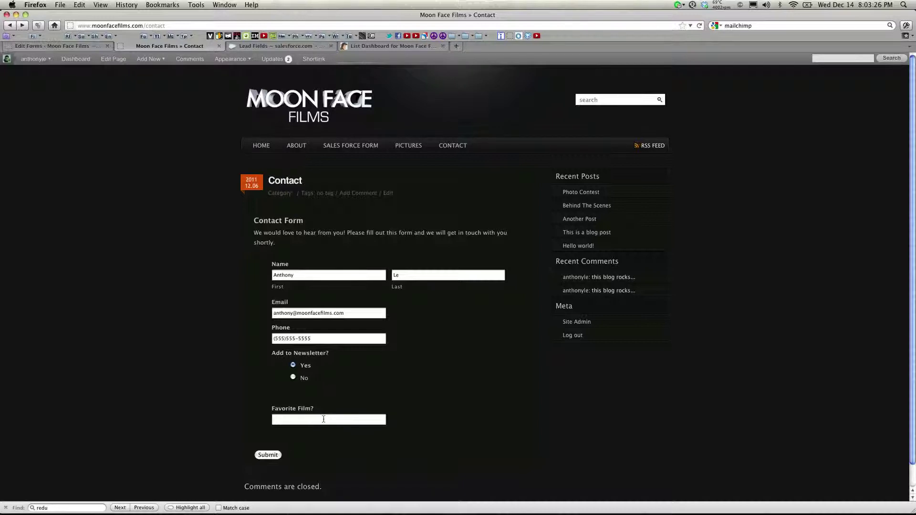
{"action": "left_click", "coordinate": [328, 419]}
{"action": "type", "text": "Lor"}
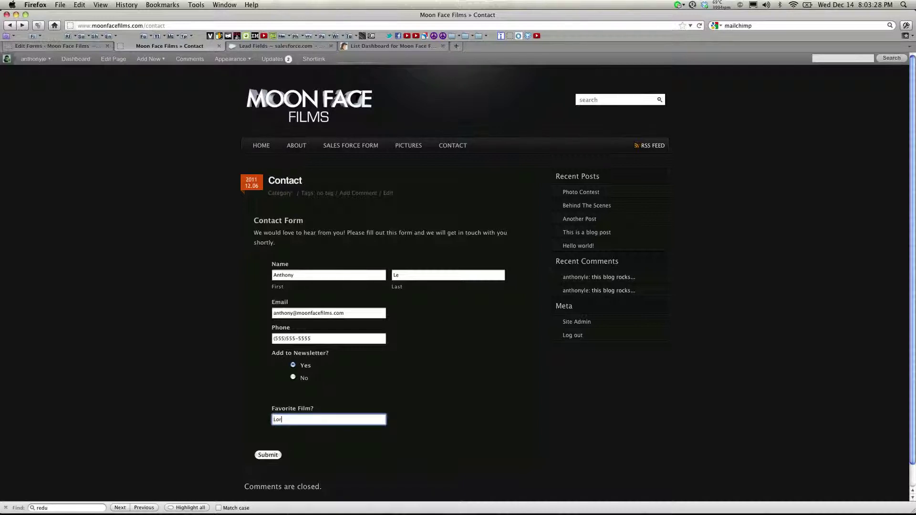
{"action": "type", "text": "d of the Rings"}
{"action": "left_click", "coordinate": [268, 455]}
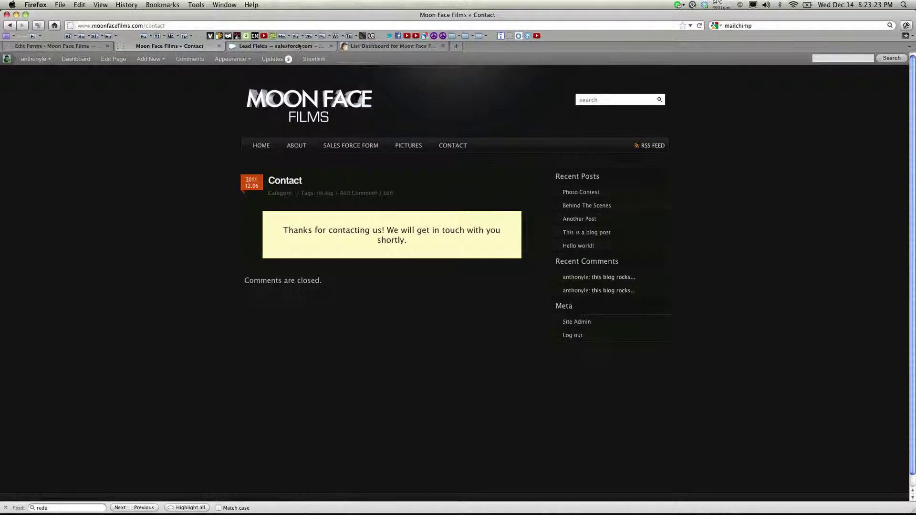
Open the newest lead from the Salesforce Leads list and review its Favorite Film value.
{"action": "left_click", "coordinate": [299, 45]}
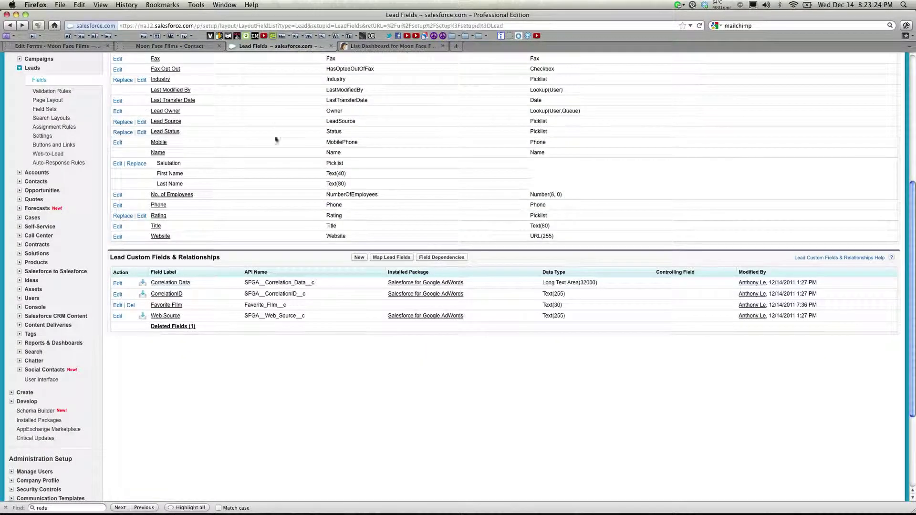
{"action": "scroll", "coordinate": [208, 103], "scroll_direction": "up", "scroll_amount": 10}
{"action": "left_click", "coordinate": [205, 97]}
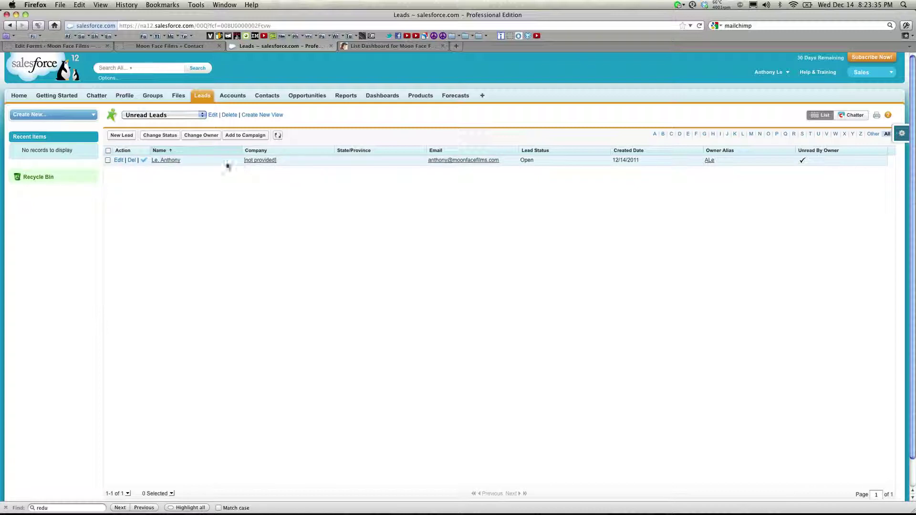
{"action": "left_click", "coordinate": [178, 161]}
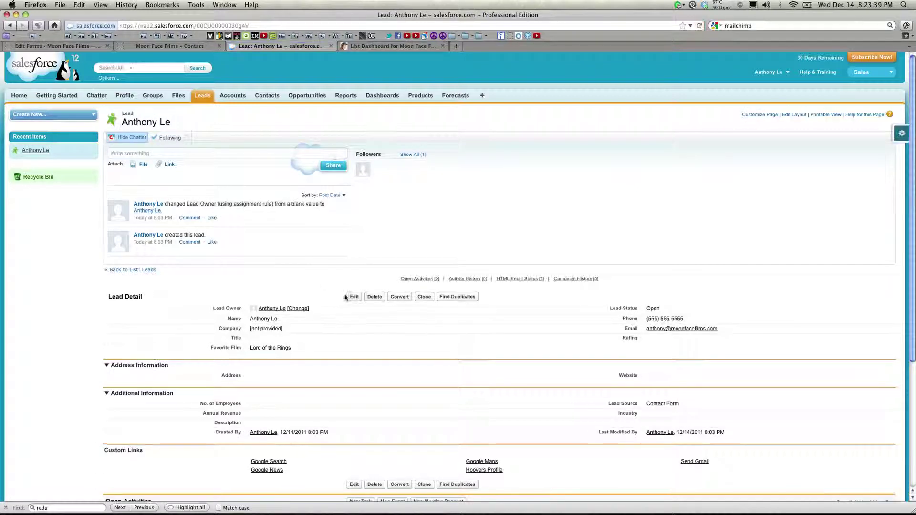
{"action": "scroll", "coordinate": [337, 294], "scroll_direction": "down", "scroll_amount": 2}
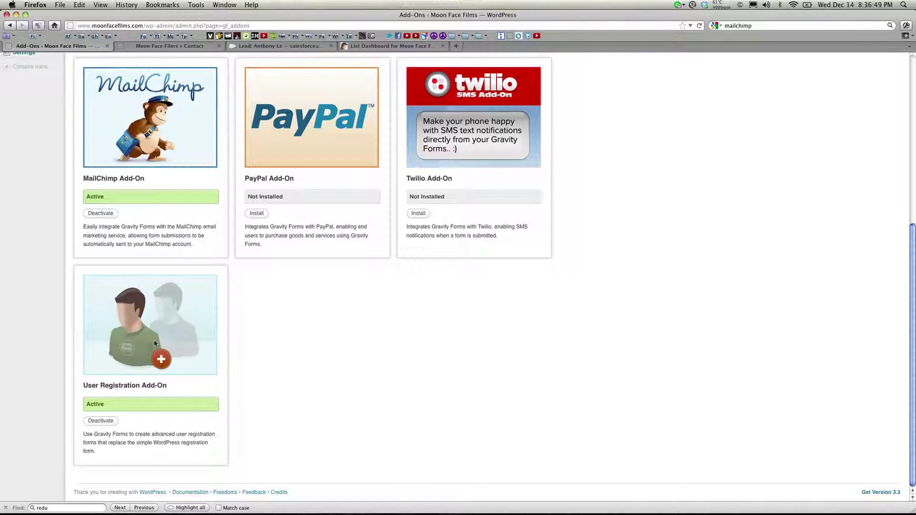
Start a new User Registration setup and choose Contact Form as its Gravity Form.
{"action": "scroll", "coordinate": [155, 343], "scroll_direction": "up", "scroll_amount": 10}
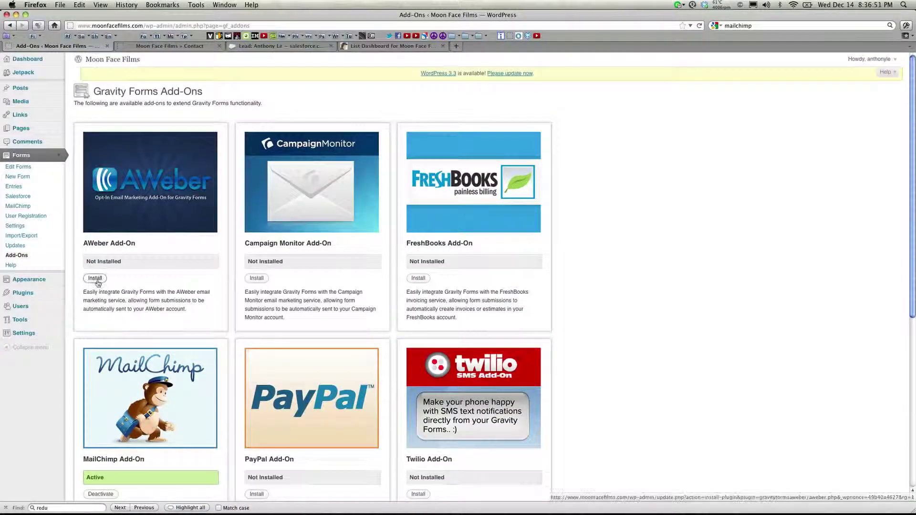
{"action": "left_click", "coordinate": [28, 216]}
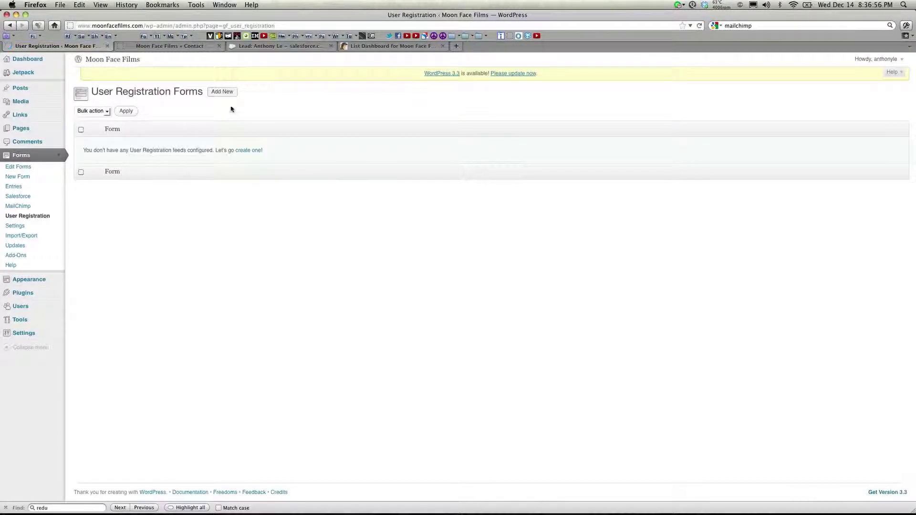
{"action": "left_click", "coordinate": [222, 92]}
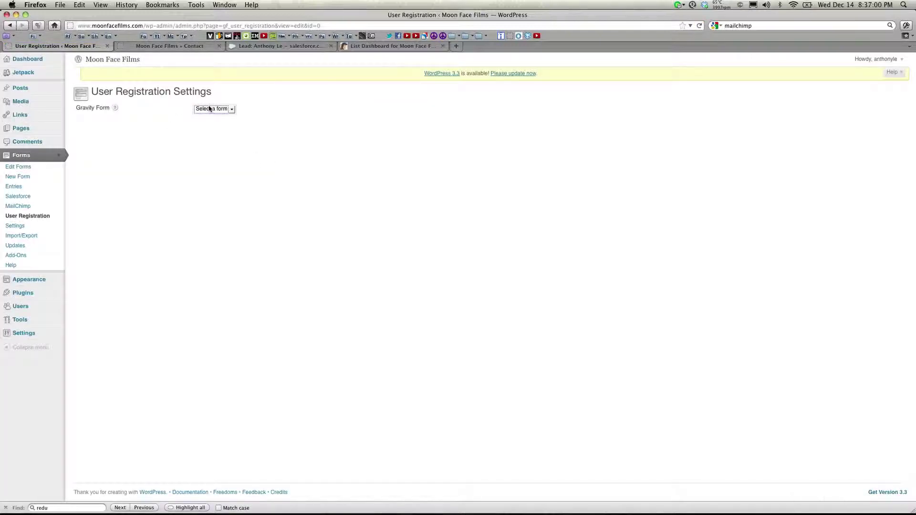
{"action": "left_click", "coordinate": [210, 109]}
{"action": "left_click", "coordinate": [213, 127]}
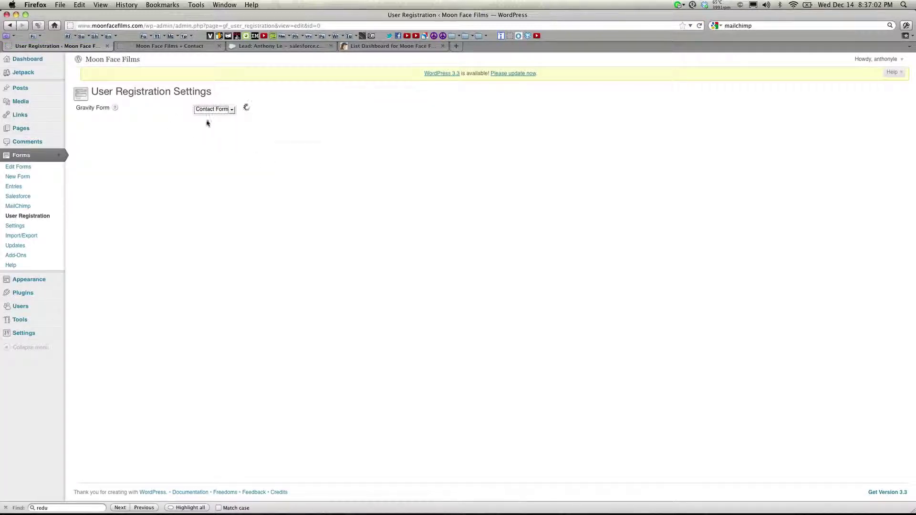